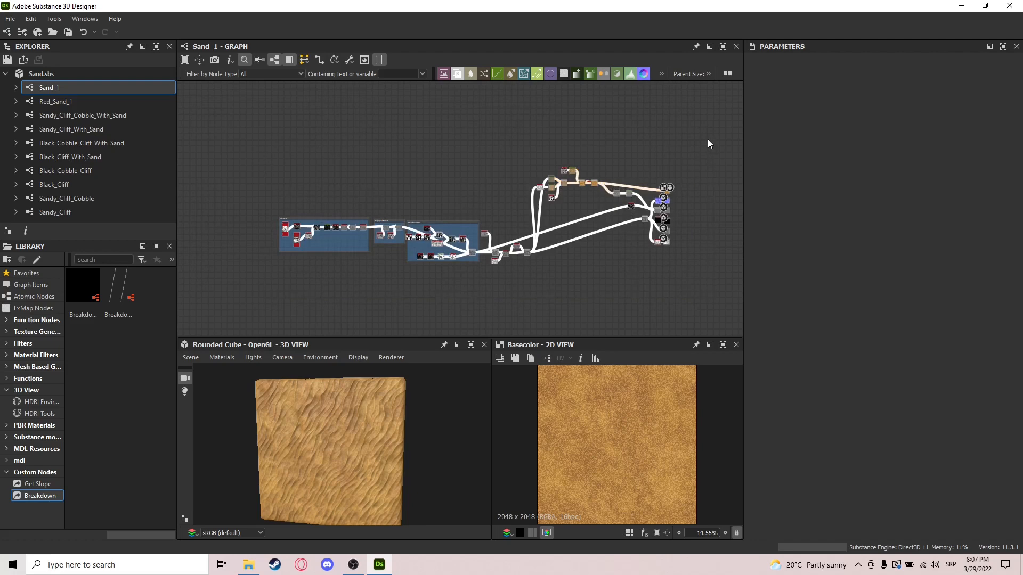
Step: Look over the complete Sand_1 node graph and examine the sand material on the rounded cube from several sides
{"action": "left_click_drag", "start_coordinate": [261, 299], "coordinate": [694, 140]}
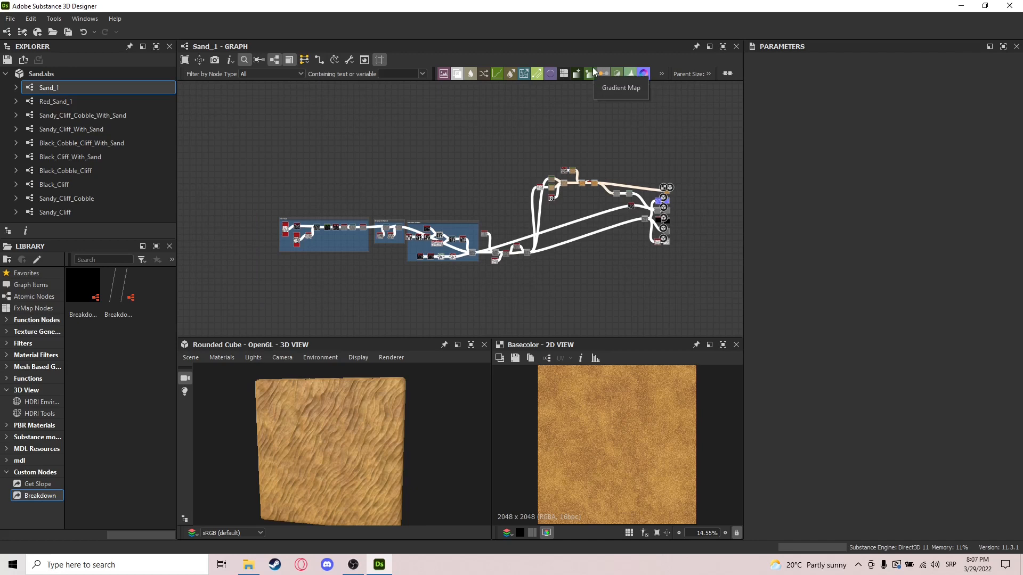
{"action": "left_click_drag", "start_coordinate": [348, 434], "coordinate": [381, 433]}
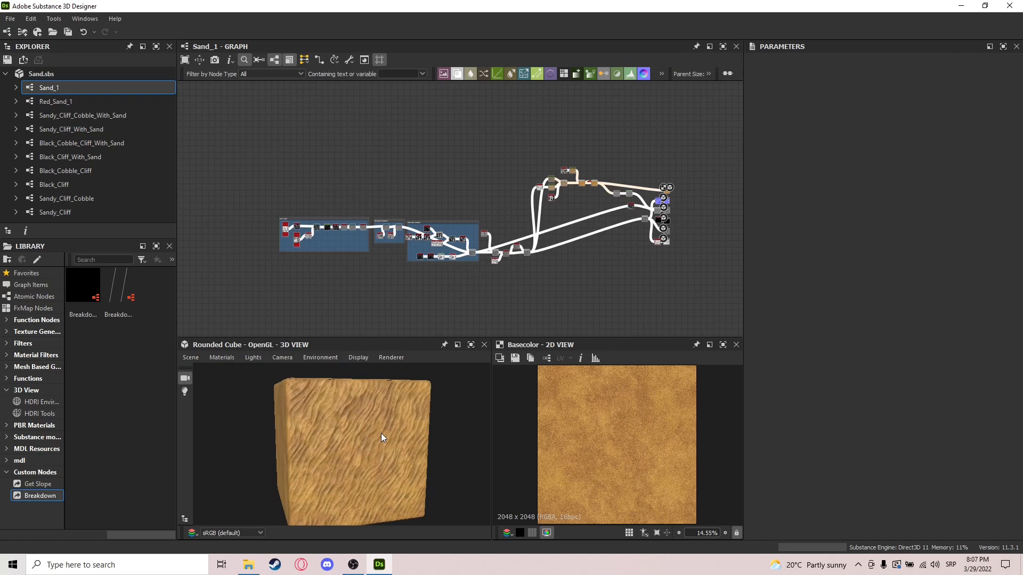
{"action": "left_click_drag", "start_coordinate": [381, 433], "coordinate": [355, 433]}
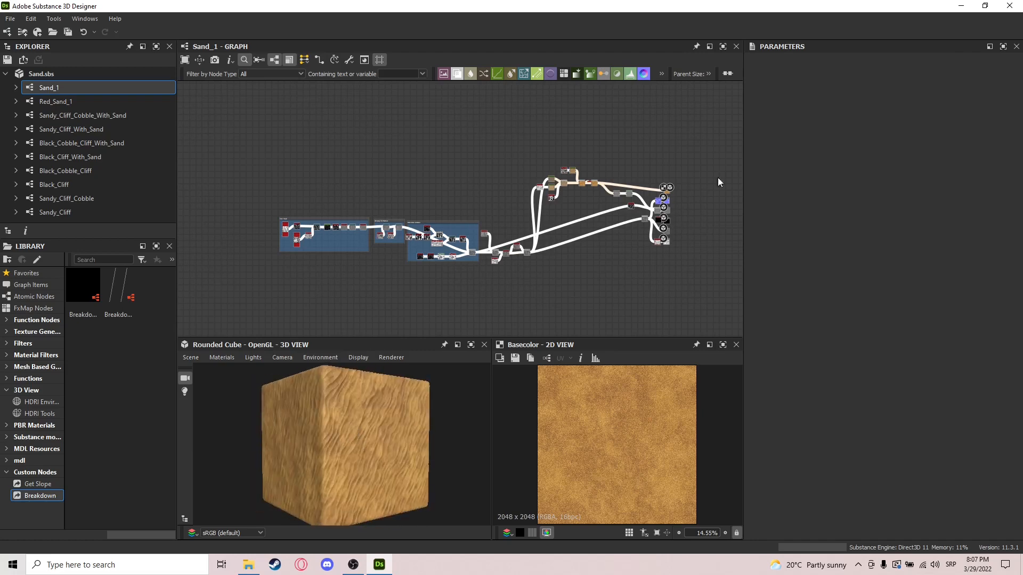
{"action": "left_click", "coordinate": [257, 300]}
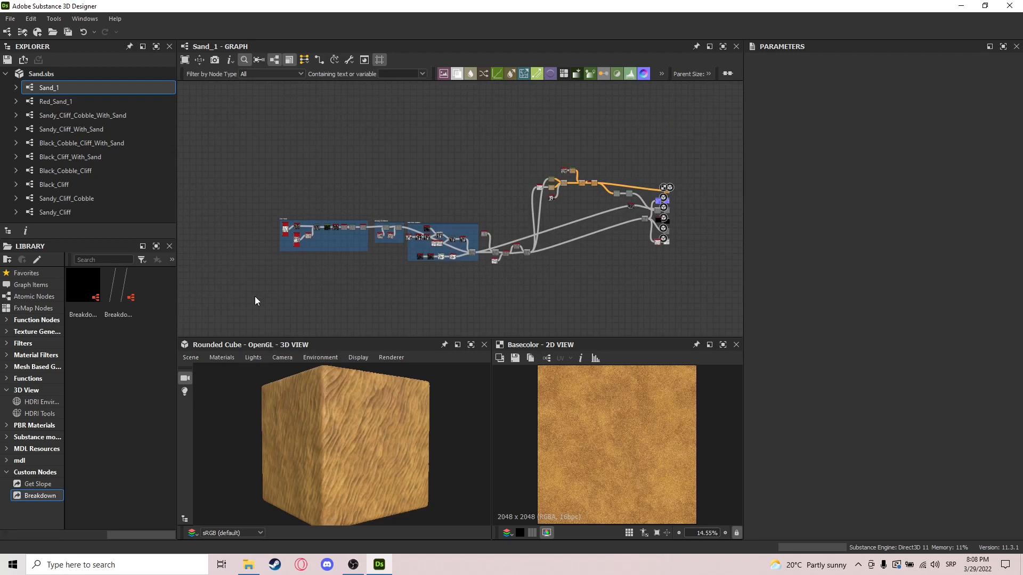
Step: Preview the first Tile Sampler in the Base Shape frame with its instance parameters, plus the Invert Grayscale and Directional Warp it feeds
{"action": "scroll", "coordinate": [285, 245], "scroll_direction": "up", "scroll_amount": 5}
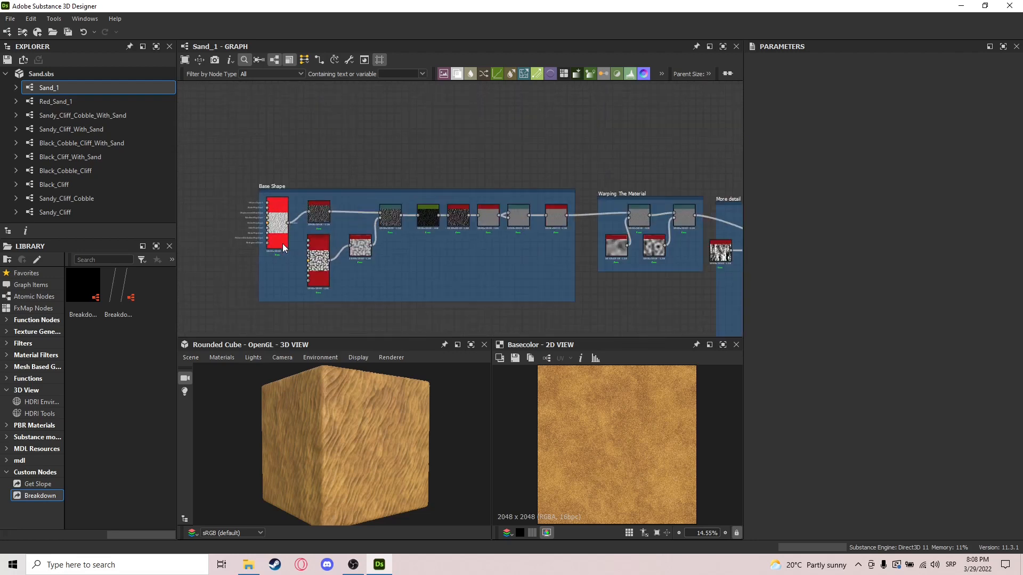
{"action": "middle_click_drag", "start_coordinate": [383, 270], "coordinate": [512, 267]}
{"action": "scroll", "coordinate": [405, 240], "scroll_direction": "up", "scroll_amount": 3}
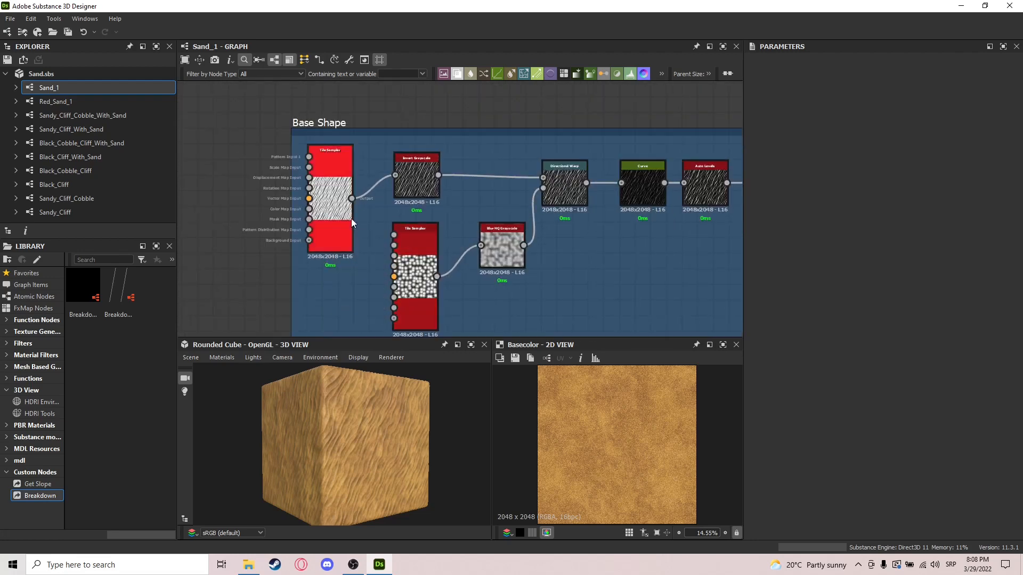
{"action": "double_click", "coordinate": [318, 207]}
{"action": "scroll", "coordinate": [314, 449], "scroll_direction": "up", "scroll_amount": 8}
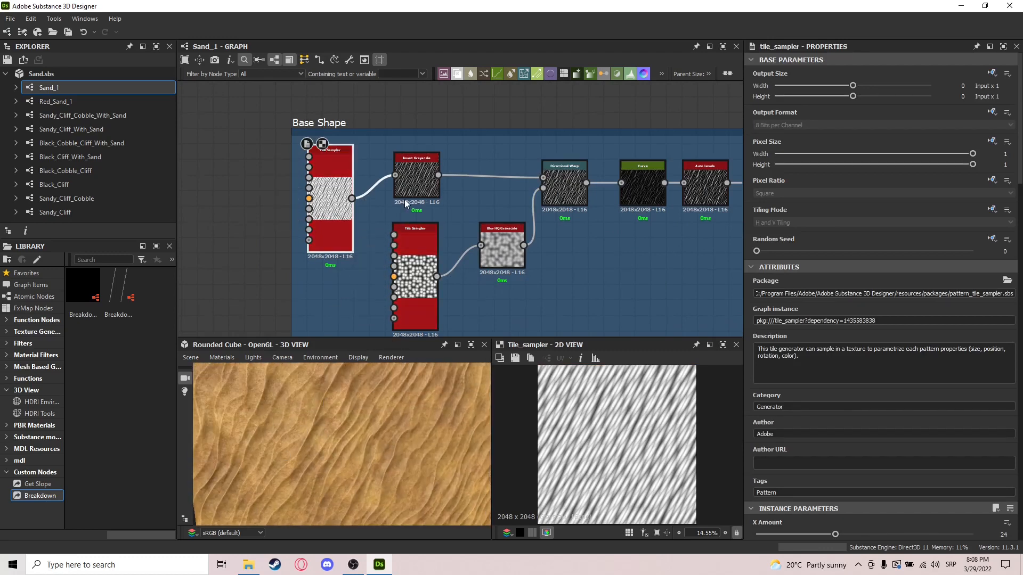
{"action": "scroll", "coordinate": [852, 437], "scroll_direction": "down", "scroll_amount": 5}
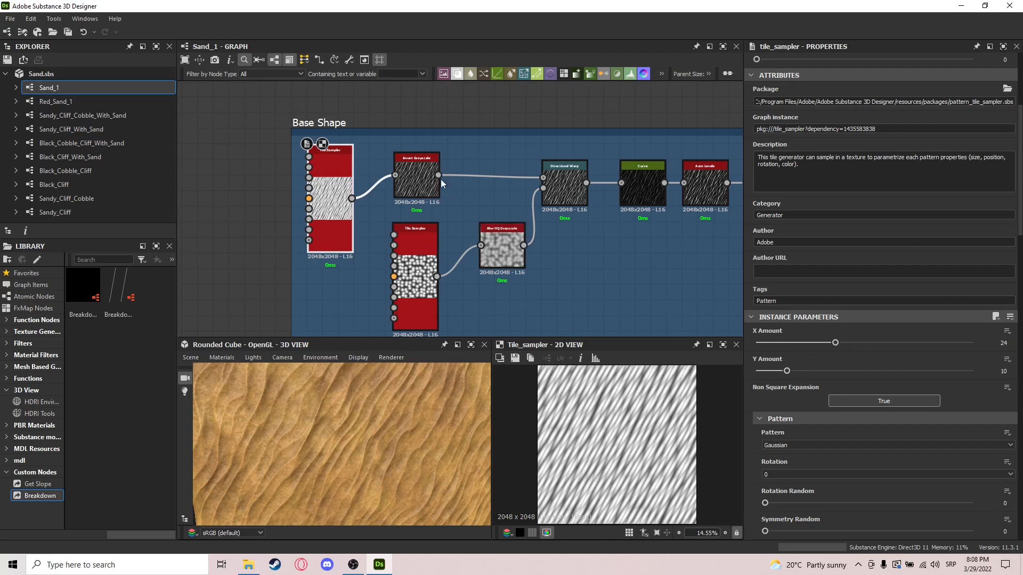
{"action": "double_click", "coordinate": [423, 181]}
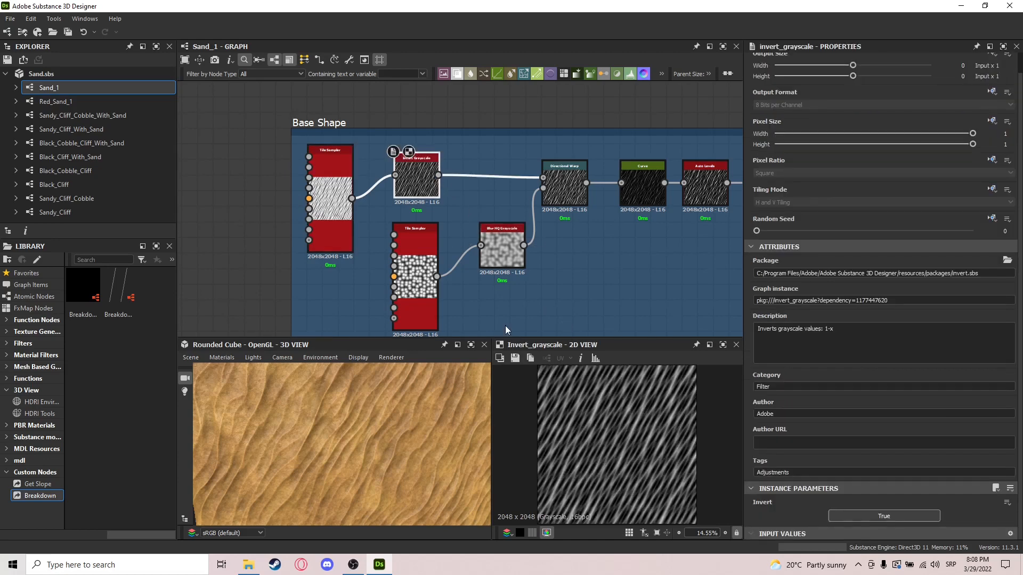
{"action": "double_click", "coordinate": [580, 186]}
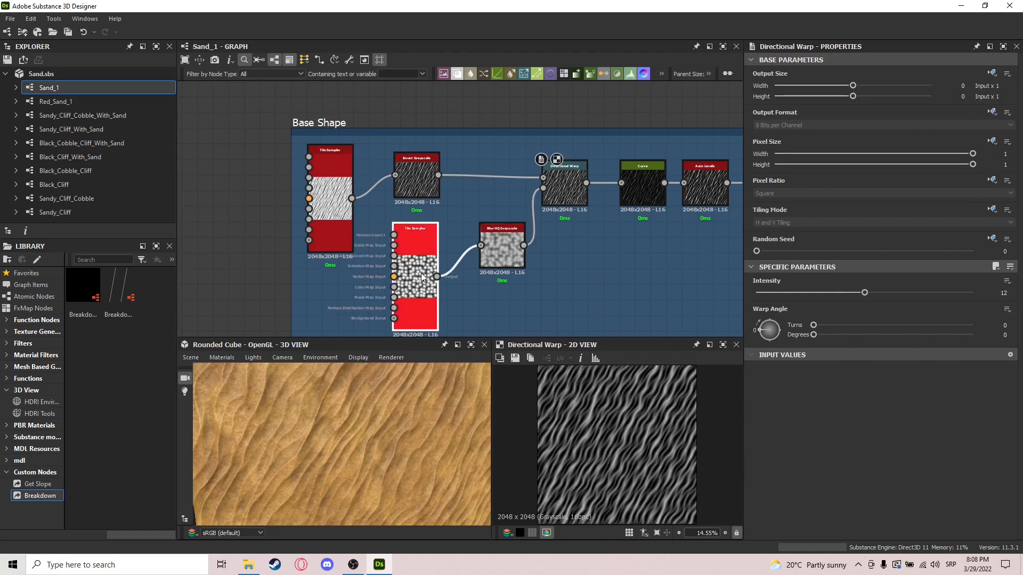
Step: Preview the second Tile Sampler and Blur HQ Grayscale that drive the intensity input of the Base Shape frame's first Directional Warp
{"action": "double_click", "coordinate": [413, 274]}
{"action": "scroll", "coordinate": [824, 405], "scroll_direction": "down", "scroll_amount": 3}
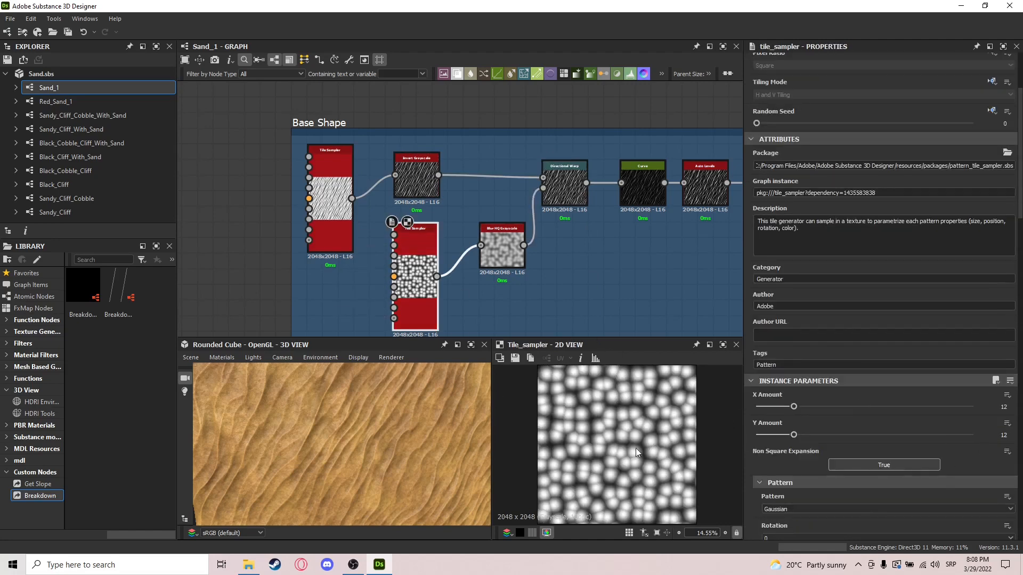
{"action": "scroll", "coordinate": [618, 453], "scroll_direction": "up", "scroll_amount": 3}
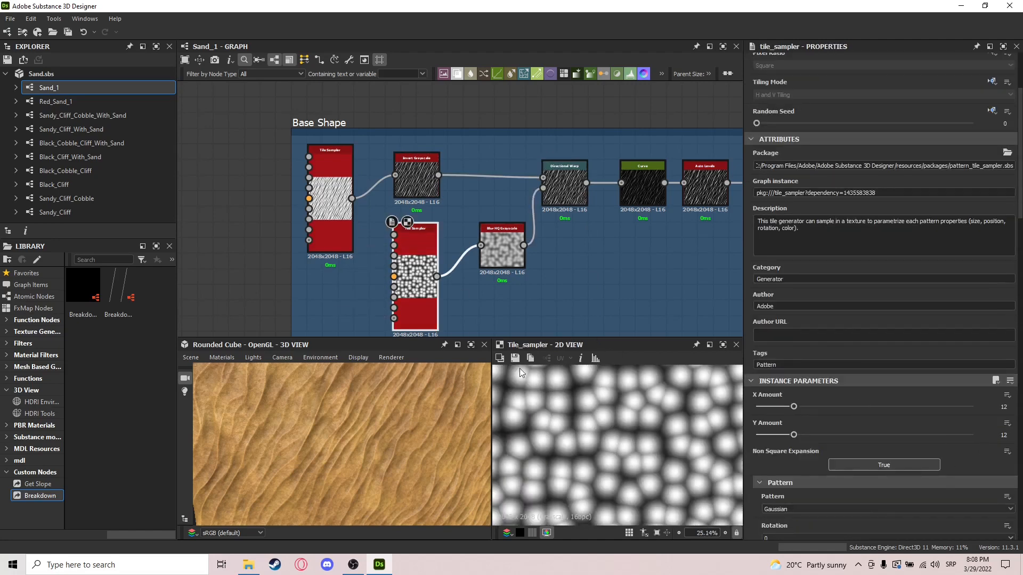
{"action": "double_click", "coordinate": [492, 255]}
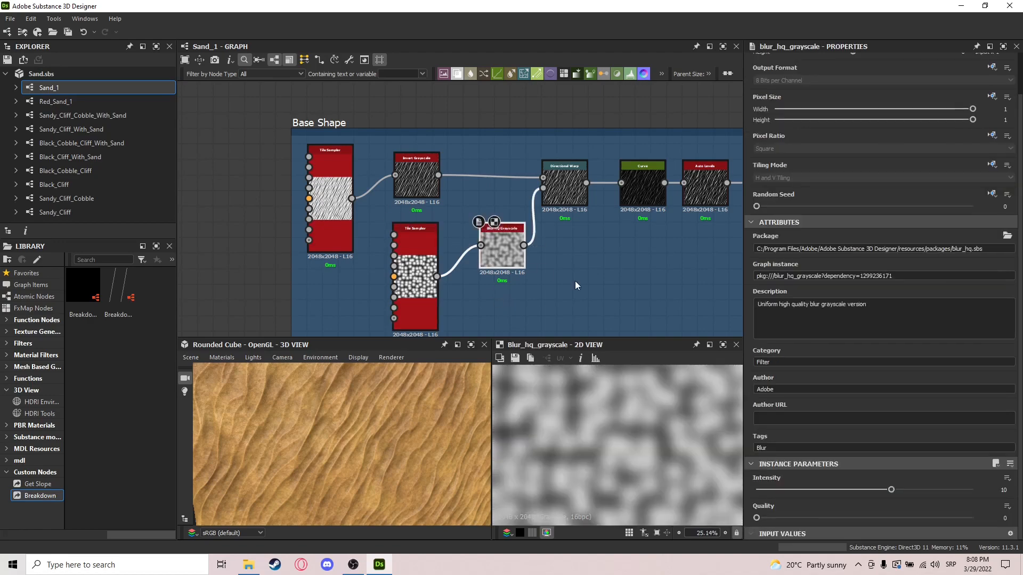
{"action": "double_click", "coordinate": [573, 198]}
{"action": "scroll", "coordinate": [551, 227], "scroll_direction": "up", "scroll_amount": 3}
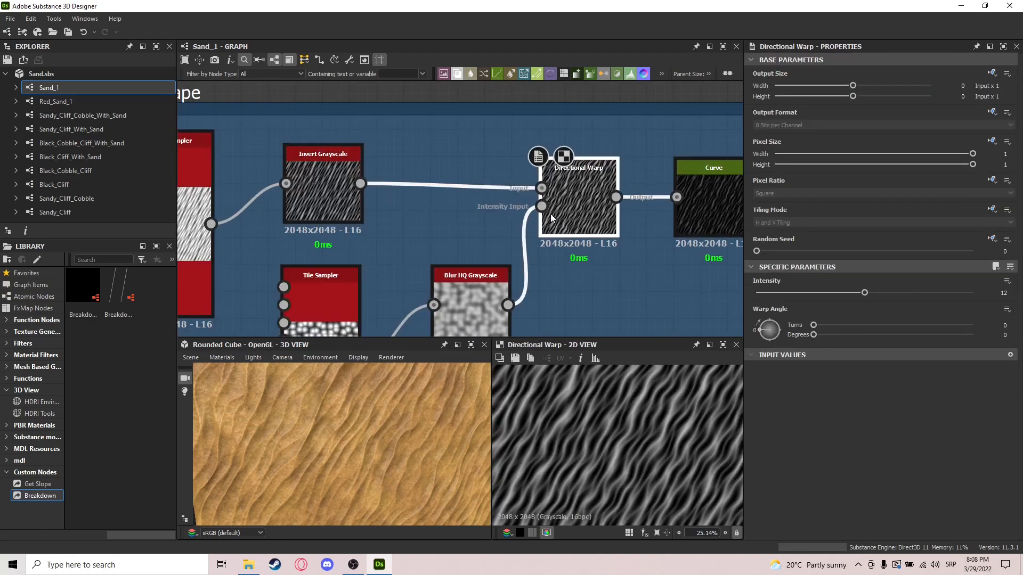
{"action": "scroll", "coordinate": [576, 255], "scroll_direction": "down", "scroll_amount": 3}
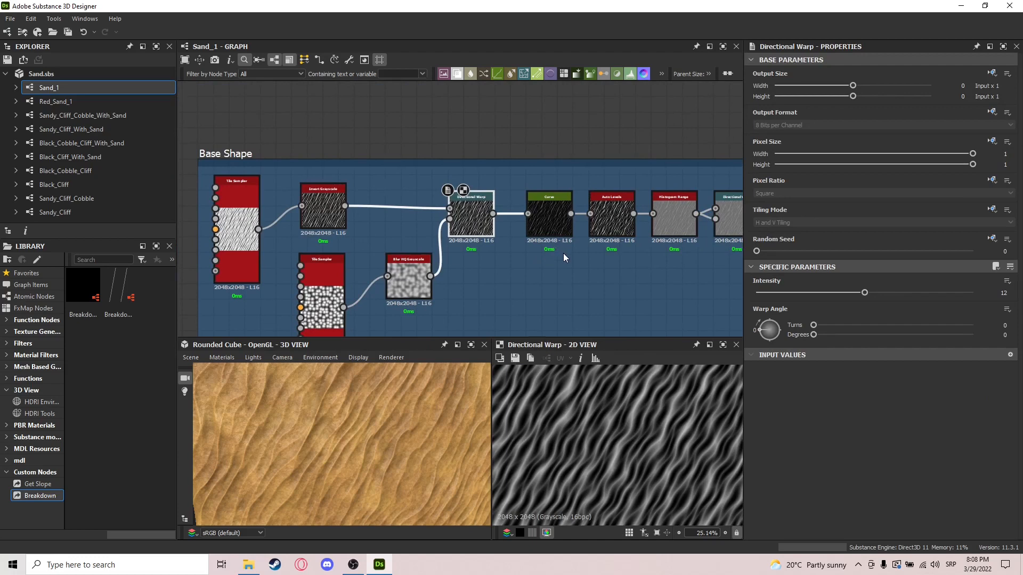
Step: Compare the Curve node's output with that of the Directional Warp before it, examining the ripple contrast up close
{"action": "middle_click_drag", "start_coordinate": [564, 257], "coordinate": [516, 269]}
{"action": "double_click", "coordinate": [512, 229]}
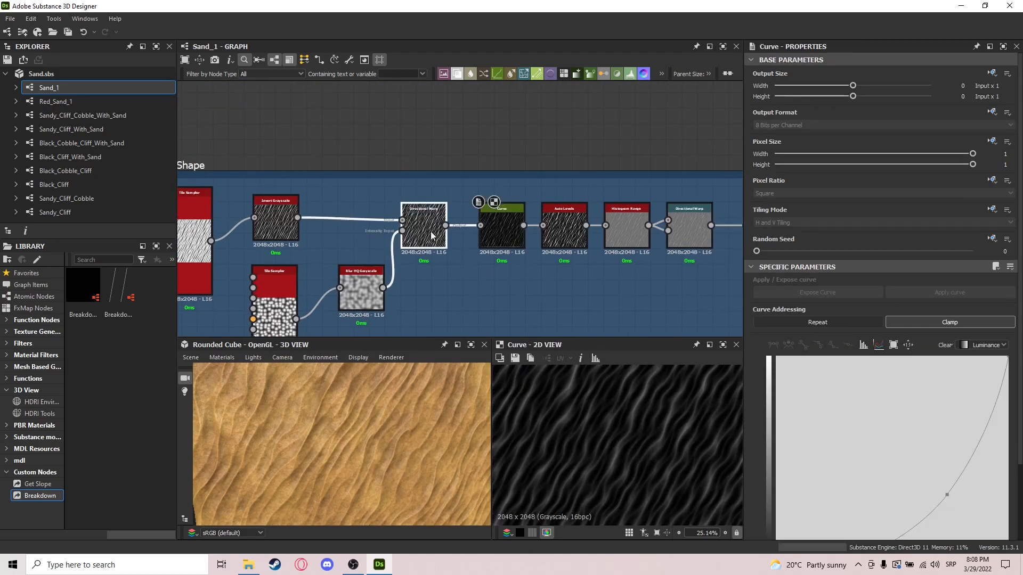
{"action": "double_click", "coordinate": [432, 234]}
{"action": "double_click", "coordinate": [510, 224]}
{"action": "double_click", "coordinate": [416, 212]}
{"action": "scroll", "coordinate": [573, 447], "scroll_direction": "down", "scroll_amount": 2}
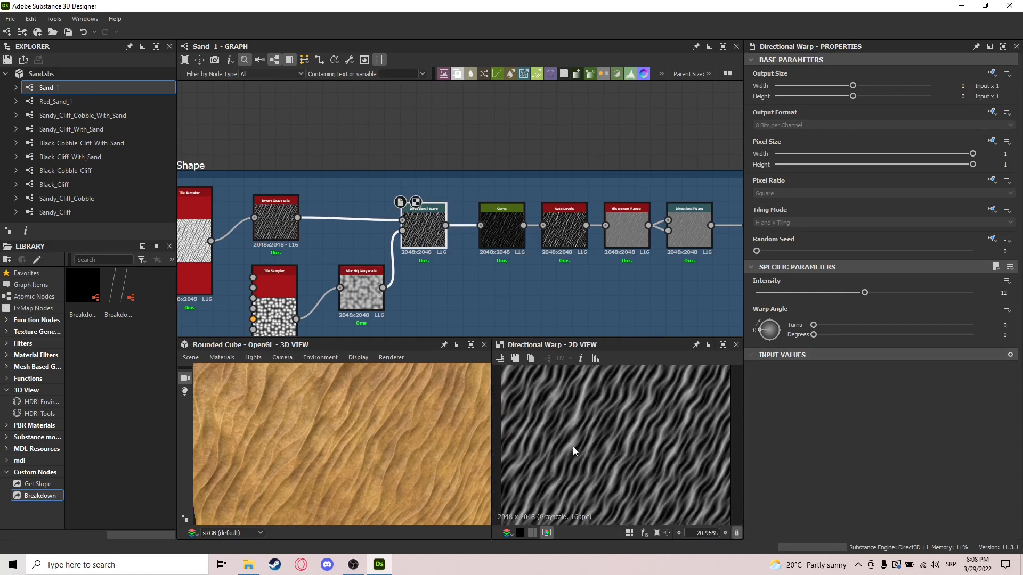
{"action": "scroll", "coordinate": [573, 446], "scroll_direction": "down", "scroll_amount": 2}
{"action": "double_click", "coordinate": [501, 229]}
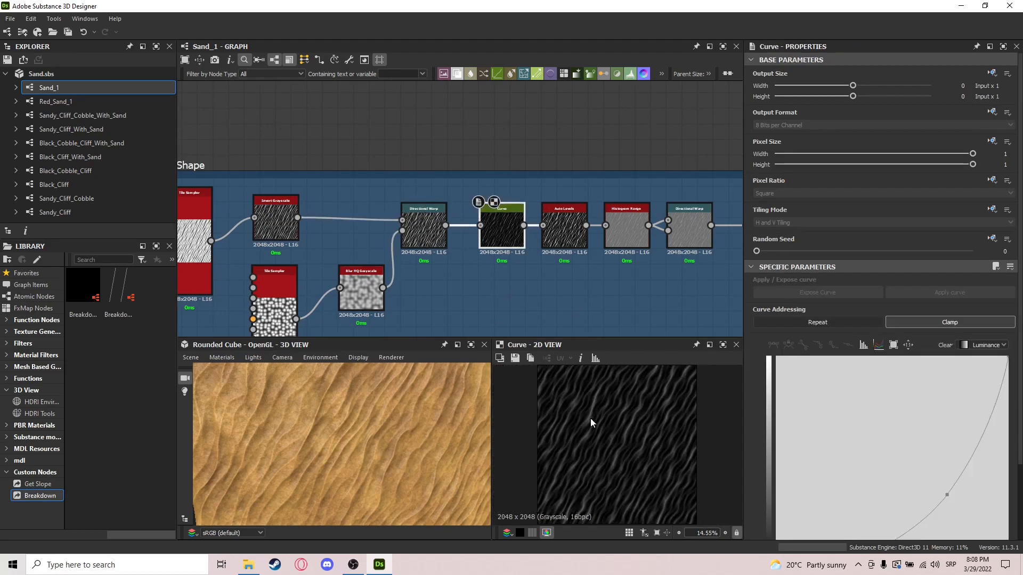
{"action": "scroll", "coordinate": [650, 421], "scroll_direction": "up", "scroll_amount": 5}
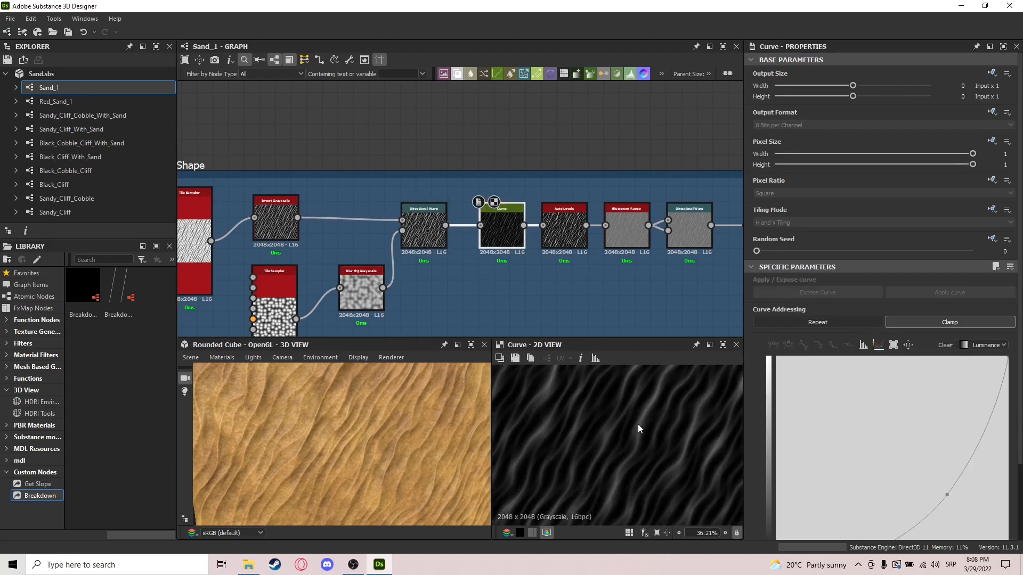
{"action": "scroll", "coordinate": [650, 421], "scroll_direction": "down", "scroll_amount": 6}
Step: Preview the Auto Levels output and compare it with the Histogram Range output in the Base Shape frame
{"action": "scroll", "coordinate": [559, 275], "scroll_direction": "up", "scroll_amount": 3}
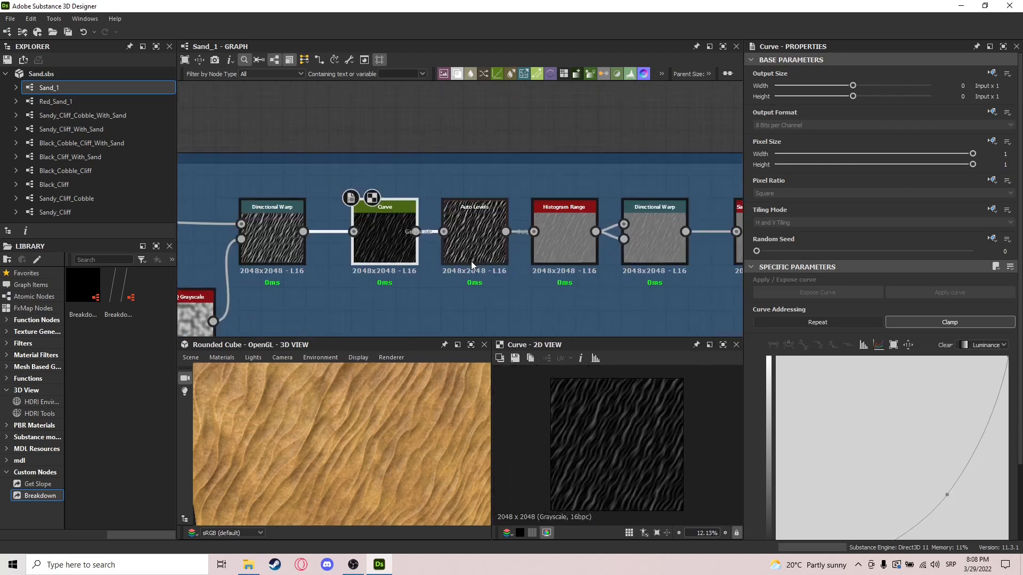
{"action": "double_click", "coordinate": [470, 261]}
{"action": "scroll", "coordinate": [618, 447], "scroll_direction": "up", "scroll_amount": 3}
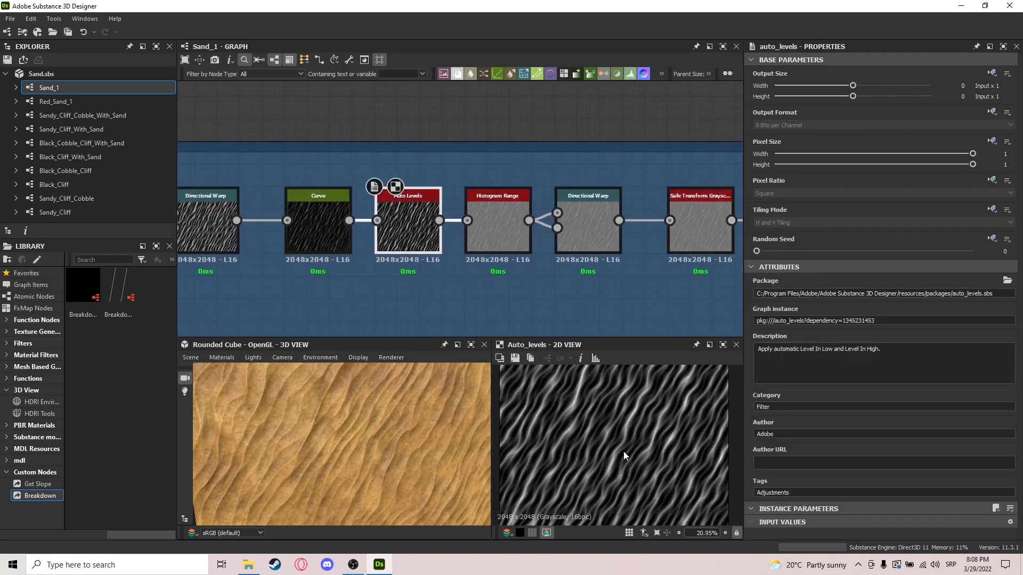
{"action": "scroll", "coordinate": [624, 452], "scroll_direction": "up", "scroll_amount": 3}
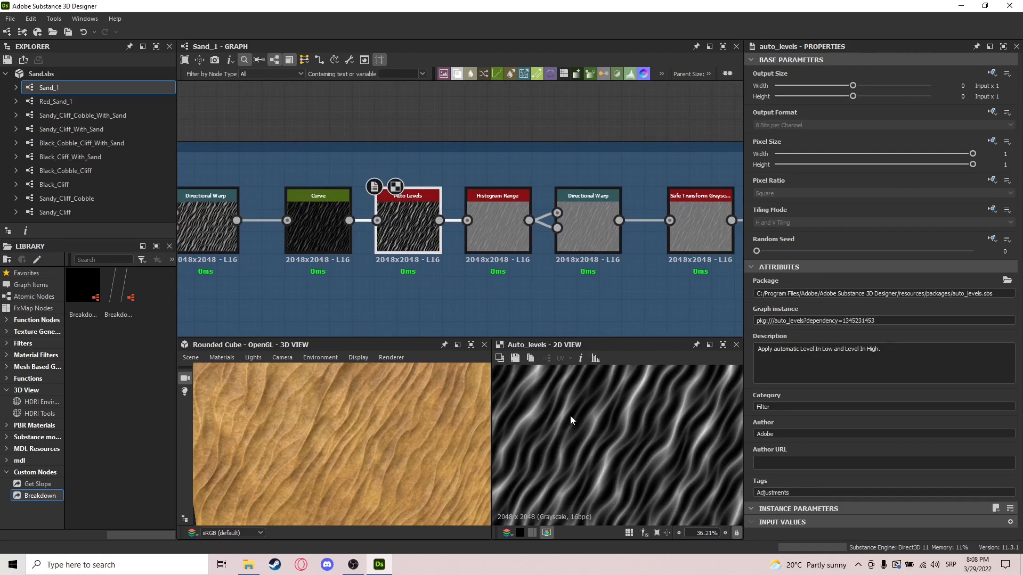
{"action": "double_click", "coordinate": [501, 228]}
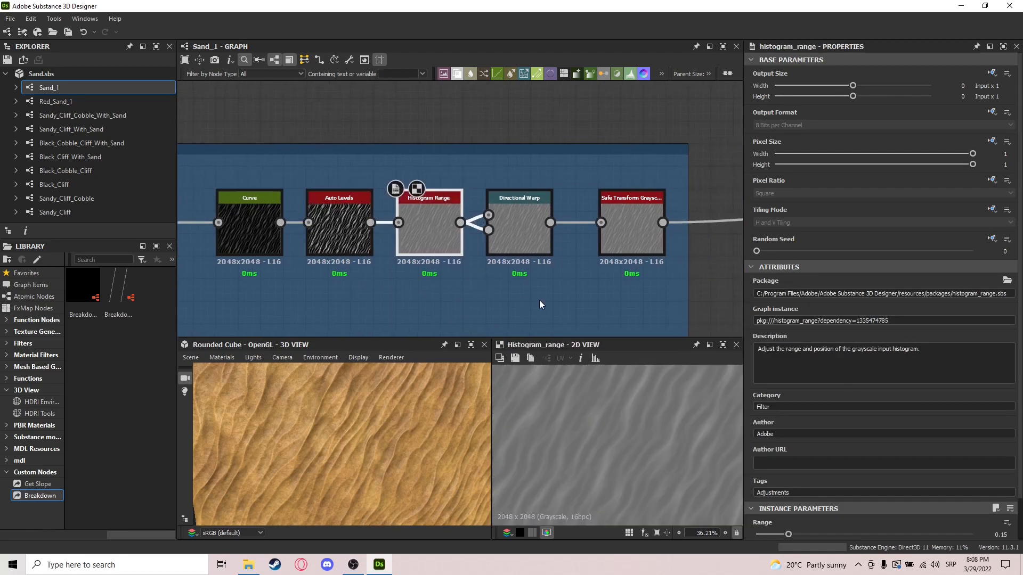
{"action": "scroll", "coordinate": [618, 429], "scroll_direction": "down", "scroll_amount": 6}
{"action": "scroll", "coordinate": [617, 430], "scroll_direction": "up", "scroll_amount": 2}
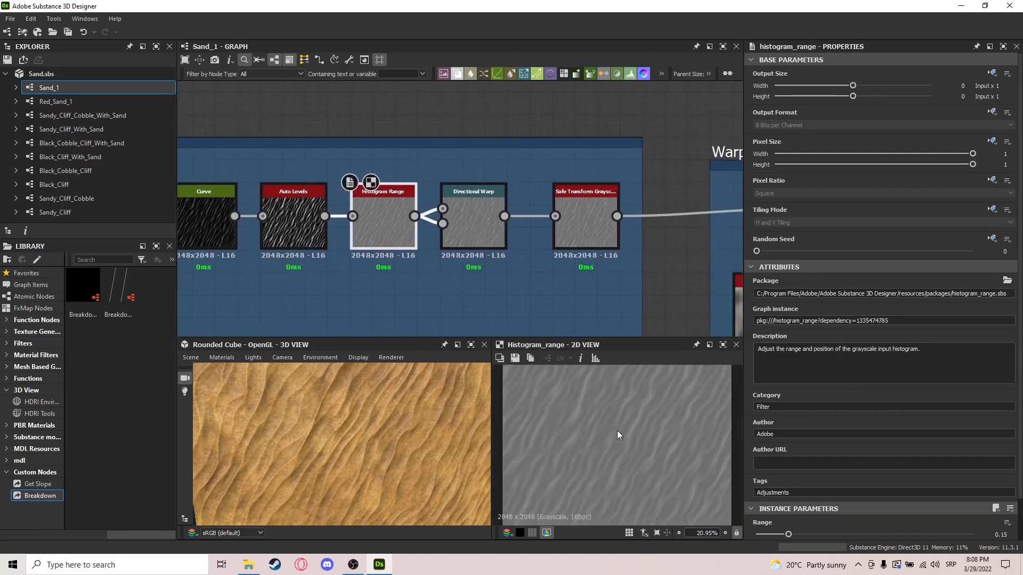
{"action": "double_click", "coordinate": [292, 228]}
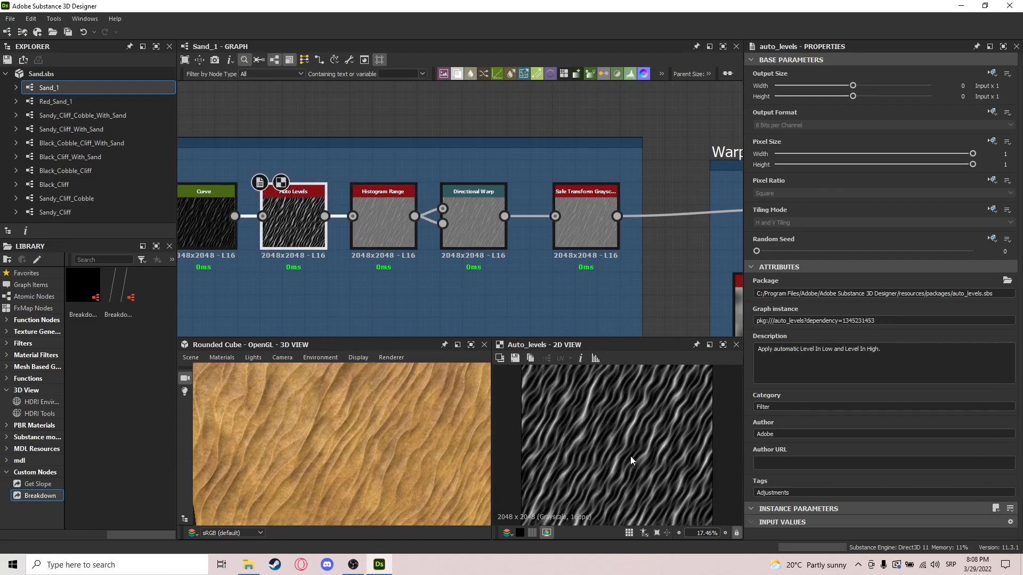
{"action": "double_click", "coordinate": [385, 234]}
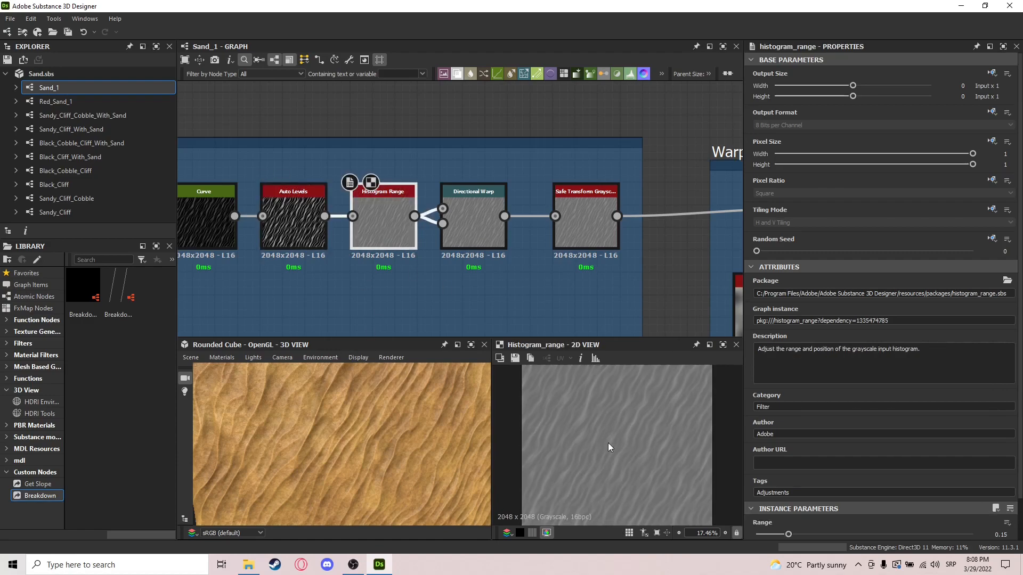
{"action": "double_click", "coordinate": [283, 215]}
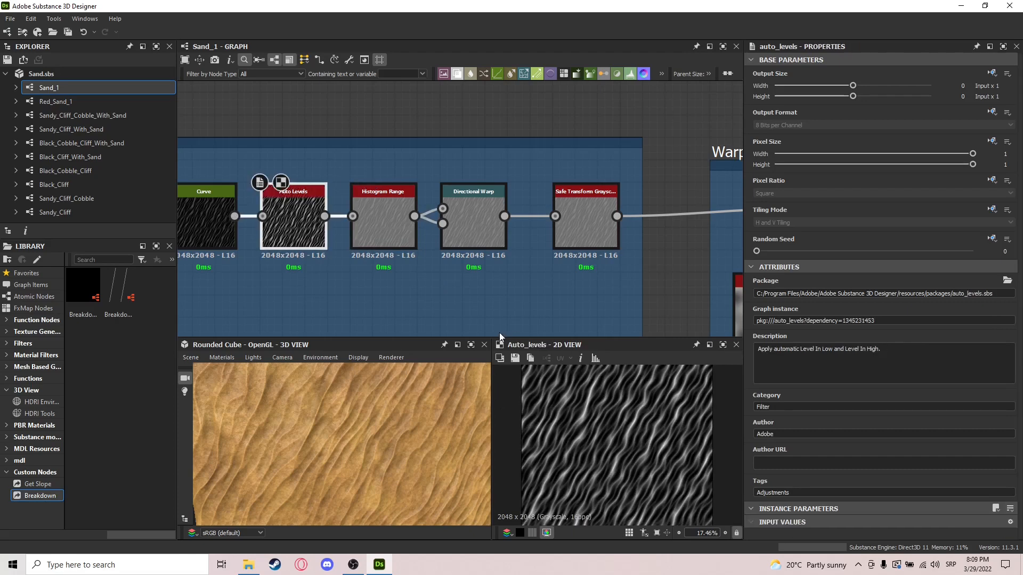
Step: Compare the Histogram Range node with the second Directional Warp in the Base Shape frame and examine the warp's settings
{"action": "double_click", "coordinate": [462, 242]}
{"action": "double_click", "coordinate": [367, 222]}
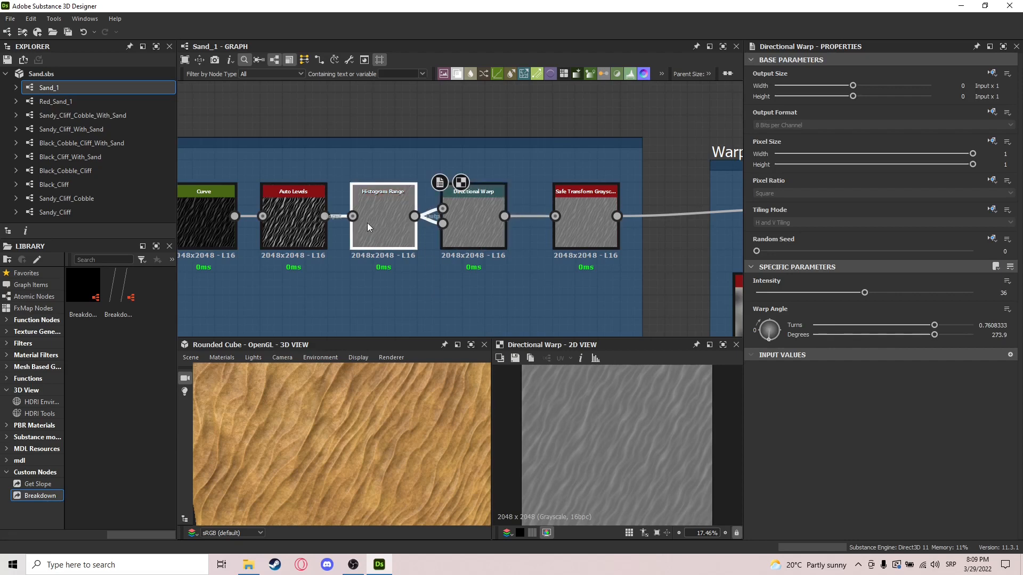
{"action": "double_click", "coordinate": [456, 226]}
Step: Try a Tile value of 2 on the Safe Transform Grayscale node, check the cube, and return Tile to 1
{"action": "middle_click_drag", "start_coordinate": [565, 292], "coordinate": [441, 277]}
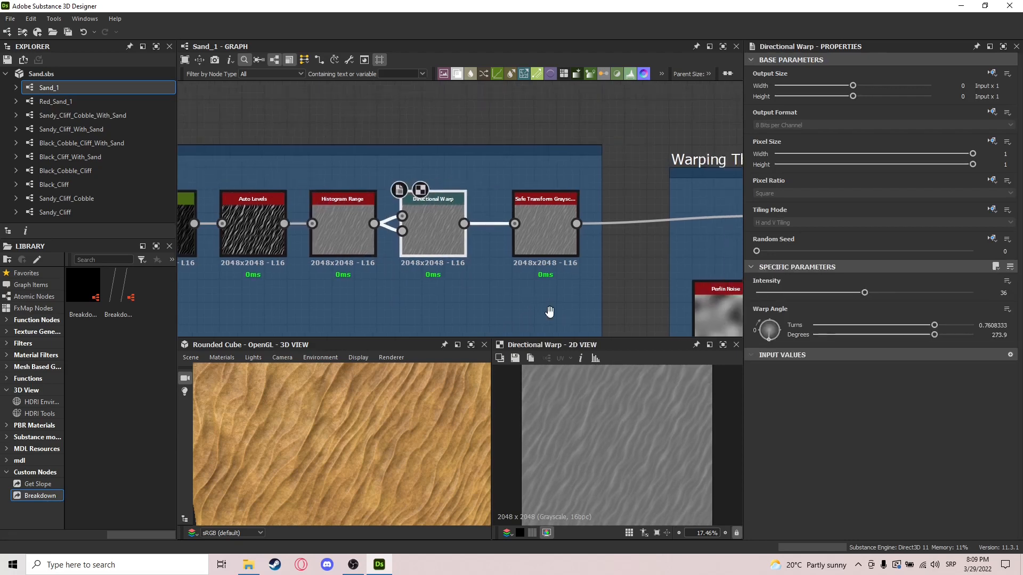
{"action": "double_click", "coordinate": [463, 215]}
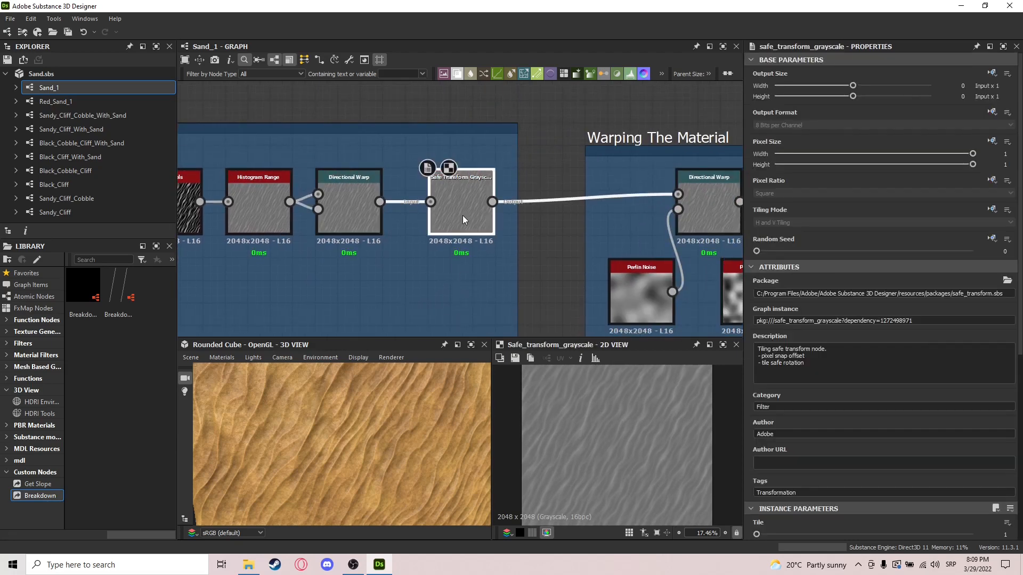
{"action": "scroll", "coordinate": [756, 474], "scroll_direction": "down", "scroll_amount": 2}
{"action": "left_click_drag", "start_coordinate": [756, 470], "coordinate": [774, 469]}
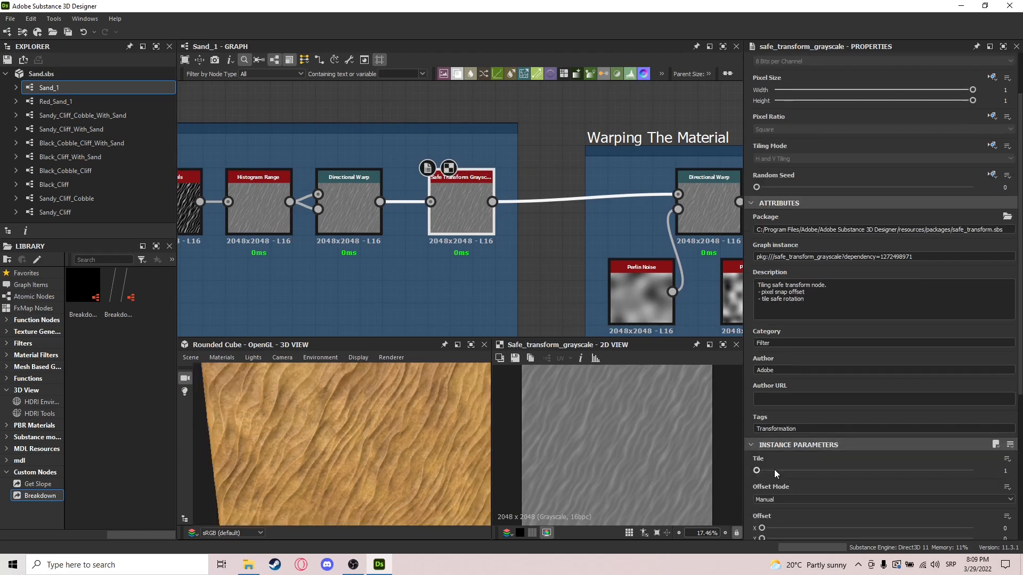
{"action": "scroll", "coordinate": [392, 424], "scroll_direction": "down", "scroll_amount": 5}
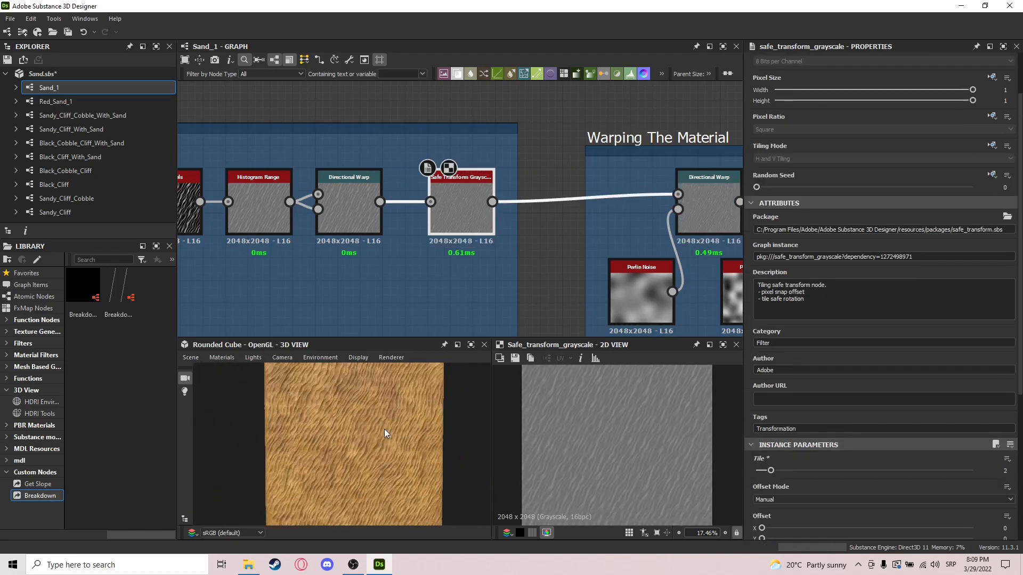
{"action": "left_click_drag", "start_coordinate": [384, 429], "coordinate": [343, 430]}
{"action": "scroll", "coordinate": [343, 430], "scroll_direction": "up", "scroll_amount": 2}
{"action": "left_click", "coordinate": [757, 470]}
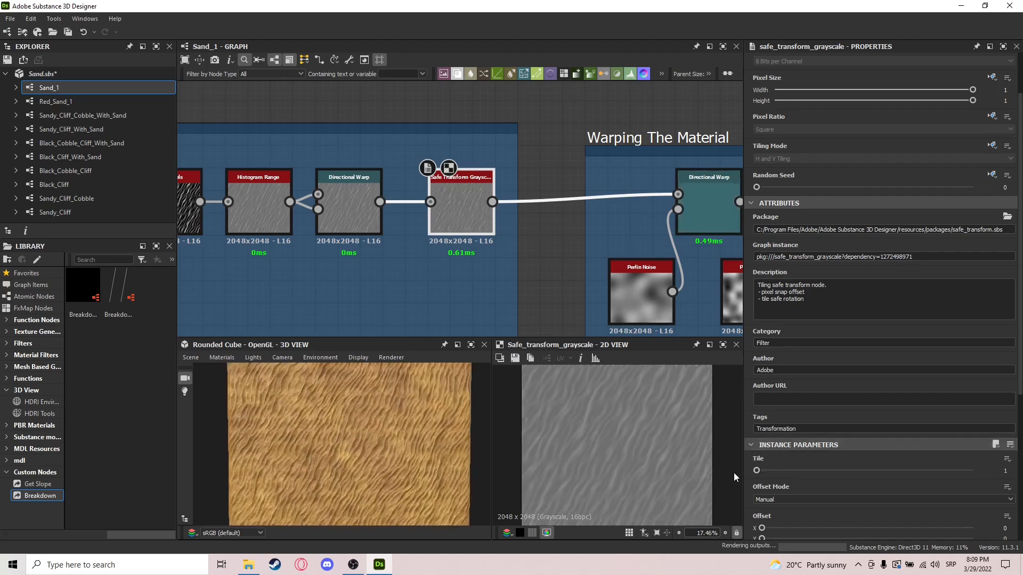
Step: Preview the first Directional Warp in the Warping The Material frame and the Perlin Noise connected to its intensity input
{"action": "middle_click_drag", "start_coordinate": [535, 249], "coordinate": [426, 194]}
{"action": "left_click", "coordinate": [426, 194]}
{"action": "scroll", "coordinate": [331, 246], "scroll_direction": "up", "scroll_amount": 1}
{"action": "middle_click_drag", "start_coordinate": [330, 246], "coordinate": [404, 231]}
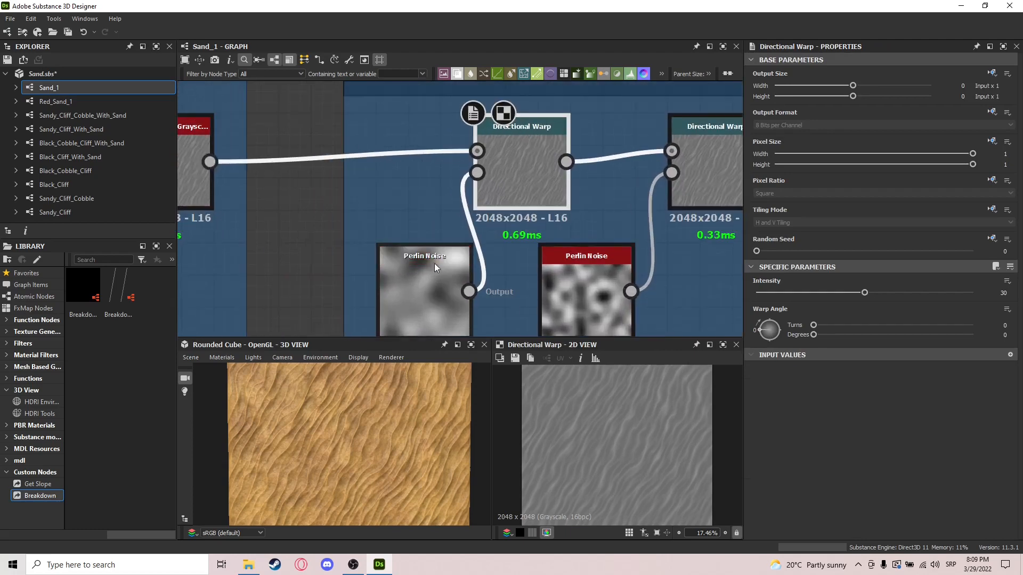
{"action": "left_click", "coordinate": [417, 283]}
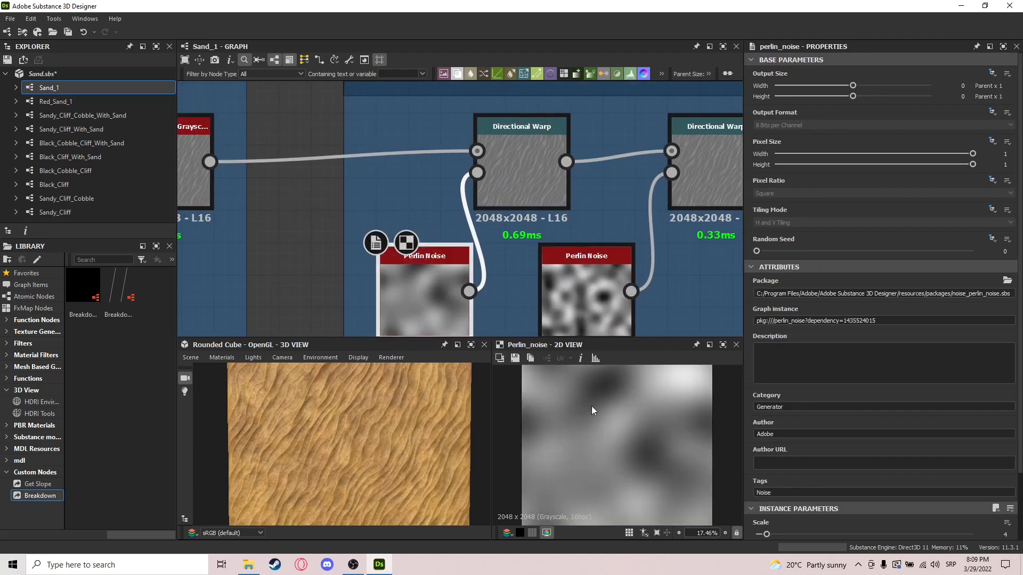
Step: Preview the second Perlin Noise feeding the second Directional Warp in the Warping The Material frame and examine its settings
{"action": "scroll", "coordinate": [586, 402], "scroll_direction": "down", "scroll_amount": 2}
{"action": "middle_click_drag", "start_coordinate": [608, 308], "coordinate": [509, 302]}
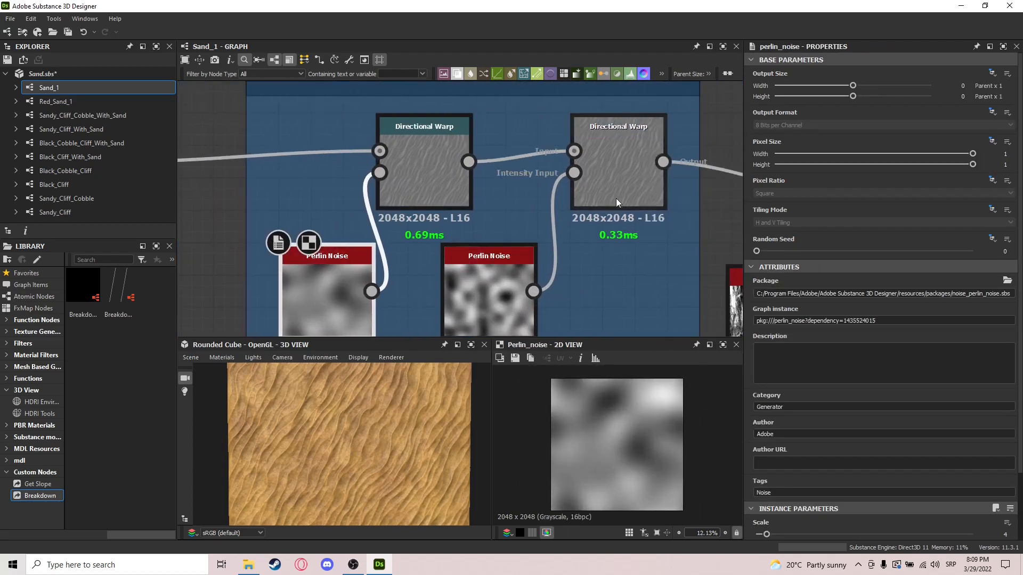
{"action": "middle_click_drag", "start_coordinate": [416, 333], "coordinate": [481, 308]}
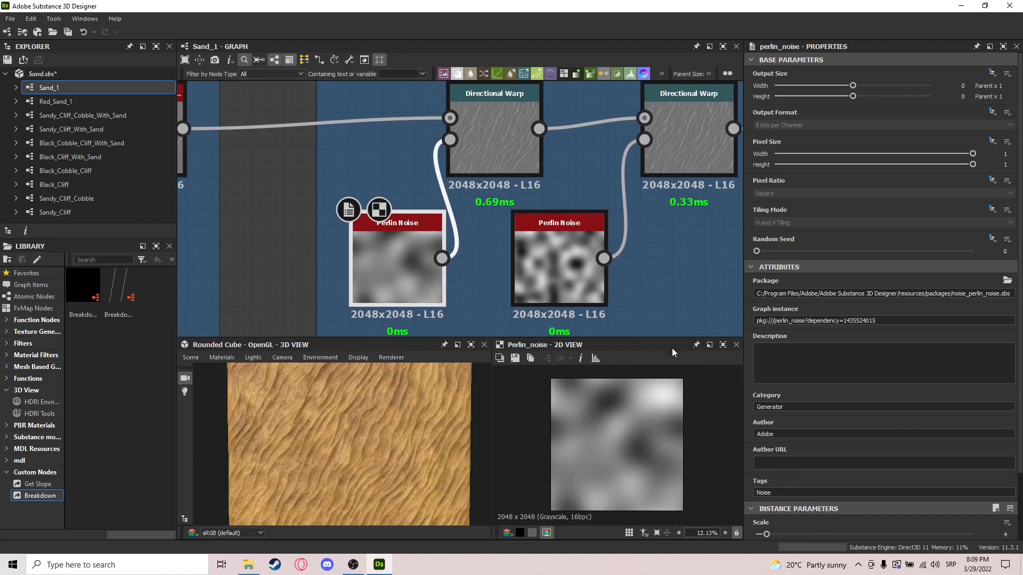
{"action": "middle_click_drag", "start_coordinate": [655, 202], "coordinate": [563, 233]}
{"action": "left_click", "coordinate": [493, 280]}
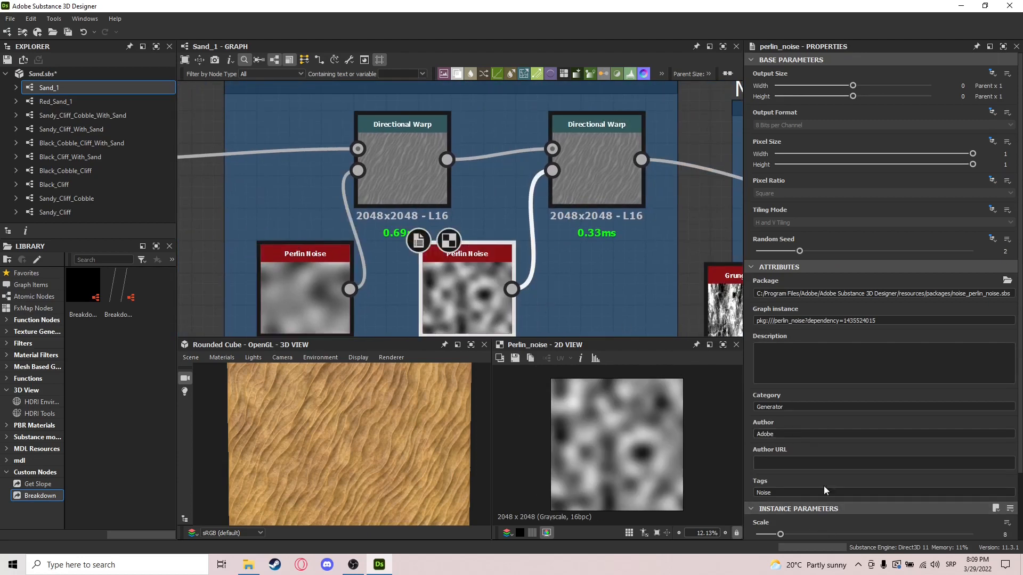
{"action": "scroll", "coordinate": [413, 216], "scroll_direction": "down", "scroll_amount": 3}
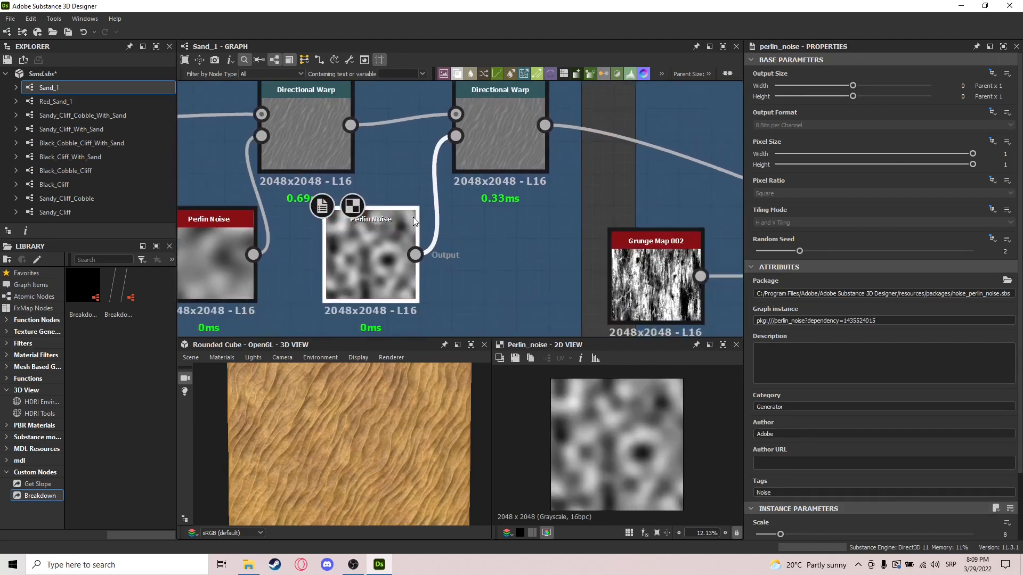
Step: Preview the final Blend node in the More detail Addition frame and examine its opacity and blending mode
{"action": "middle_click_drag", "start_coordinate": [612, 241], "coordinate": [507, 224]}
{"action": "scroll", "coordinate": [508, 224], "scroll_direction": "down", "scroll_amount": 3}
{"action": "middle_click_drag", "start_coordinate": [734, 268], "coordinate": [511, 243]}
{"action": "left_click", "coordinate": [574, 280]}
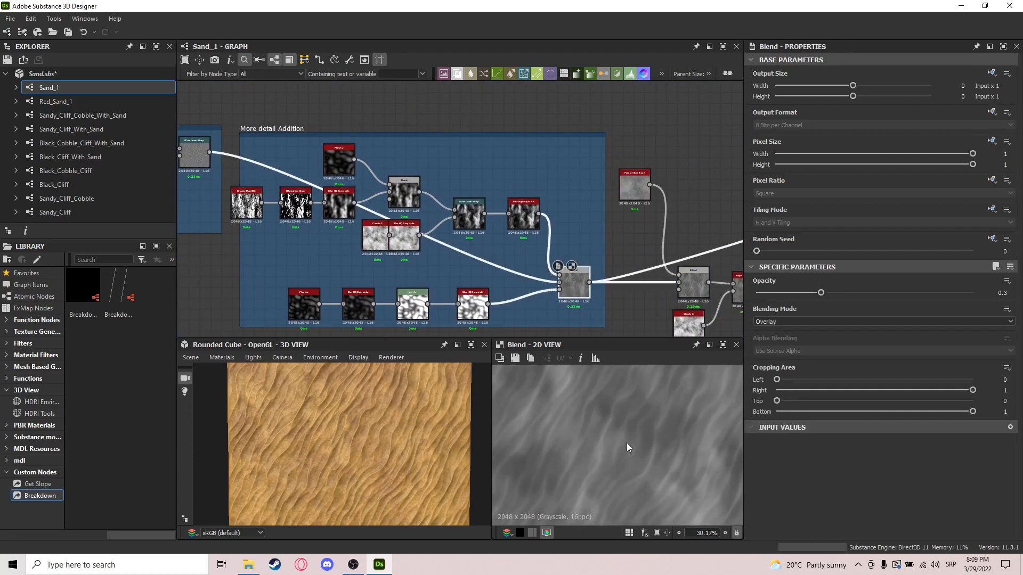
Step: Examine the Grunge Map 002 chain in the More detail Addition frame through its Histogram Scan and Blur HQ Grayscale nodes
{"action": "middle_click_drag", "start_coordinate": [404, 288], "coordinate": [540, 264]}
{"action": "scroll", "coordinate": [383, 218], "scroll_direction": "up", "scroll_amount": 5}
{"action": "left_click", "coordinate": [337, 222]}
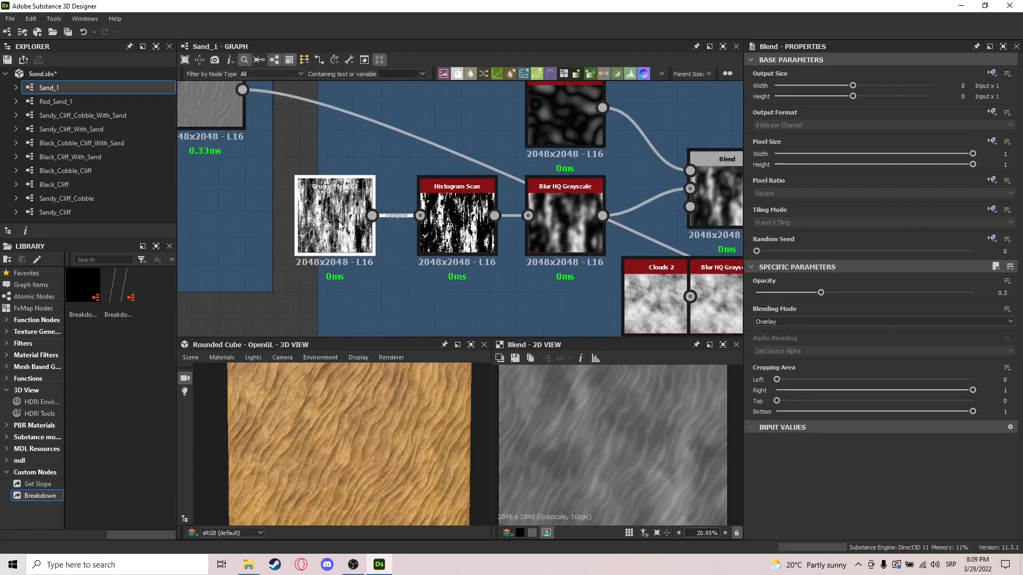
{"action": "left_click", "coordinate": [466, 246]}
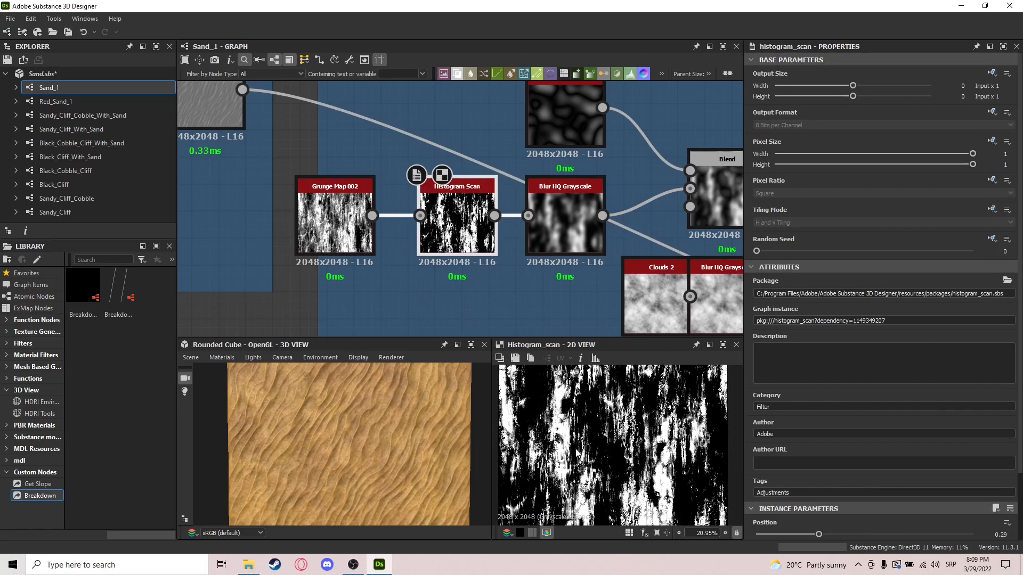
{"action": "left_click", "coordinate": [559, 219]}
Step: Compare the Blend of the blurred grunge and Plasma with its two separate inputs in the More detail Addition frame
{"action": "middle_click_drag", "start_coordinate": [727, 248], "coordinate": [546, 295]}
{"action": "left_click", "coordinate": [558, 243]}
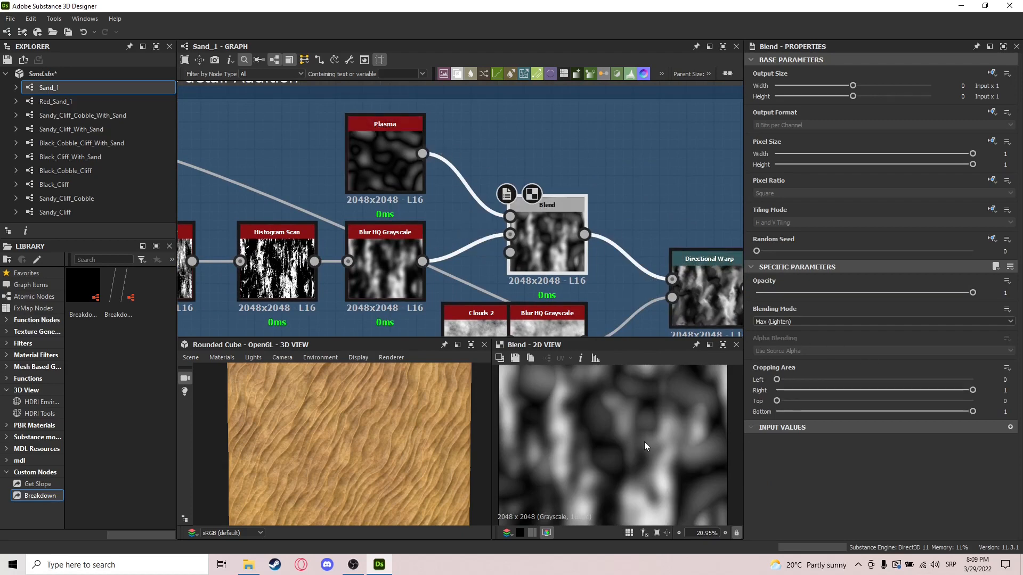
{"action": "scroll", "coordinate": [644, 442], "scroll_direction": "down", "scroll_amount": 4}
{"action": "double_click", "coordinate": [362, 276]}
{"action": "double_click", "coordinate": [392, 171]}
{"action": "left_click", "coordinate": [510, 219]}
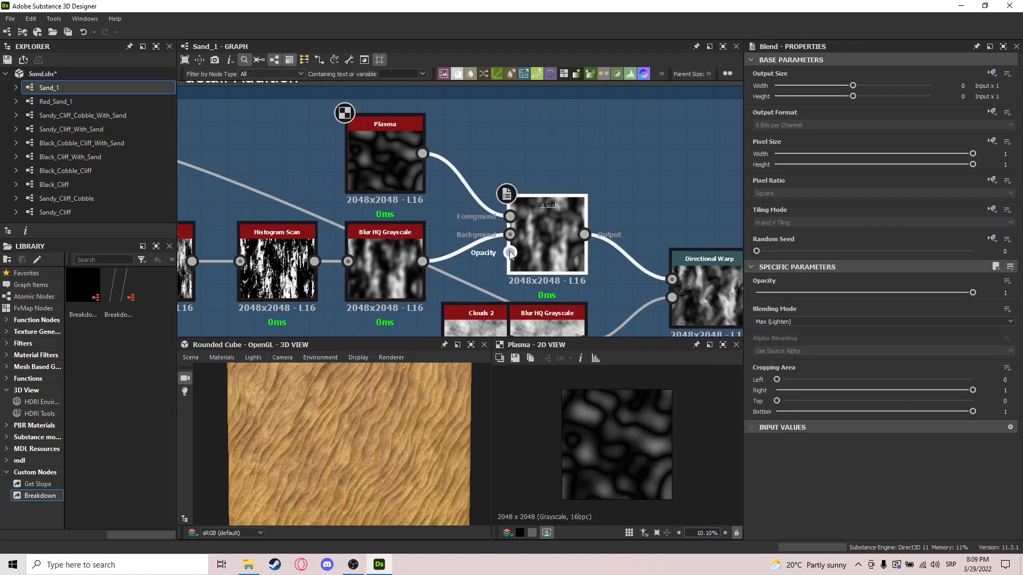
{"action": "double_click", "coordinate": [533, 245]}
Step: Preview the Directional Warp after the Plasma blend and move the Blur HQ Grayscale node feeding it clear of Clouds 2
{"action": "middle_click_drag", "start_coordinate": [656, 251], "coordinate": [524, 174]}
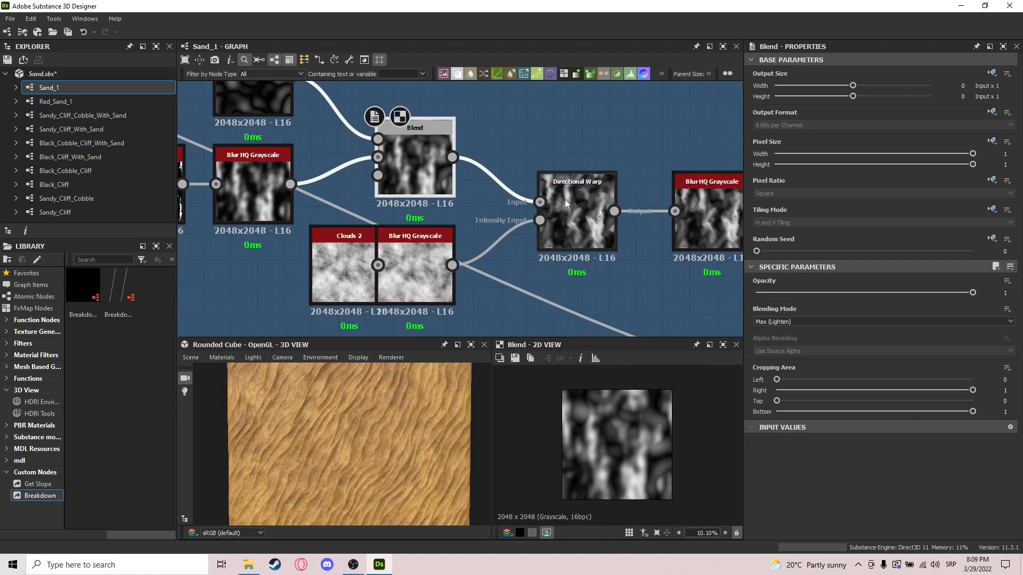
{"action": "double_click", "coordinate": [586, 216]}
{"action": "left_click_drag", "start_coordinate": [404, 282], "coordinate": [444, 277]}
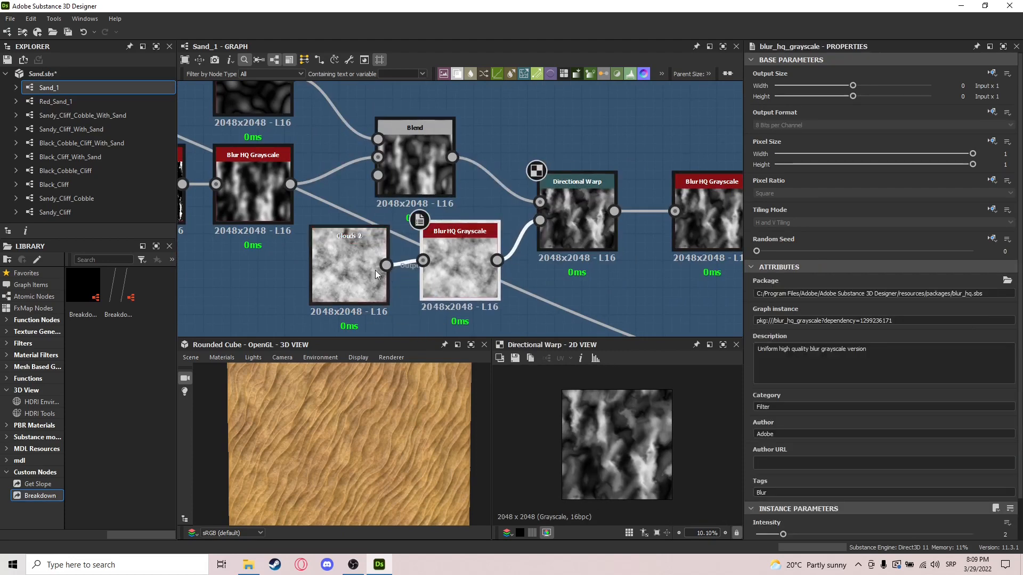
{"action": "left_click", "coordinate": [581, 232]}
{"action": "scroll", "coordinate": [607, 442], "scroll_direction": "up", "scroll_amount": 5}
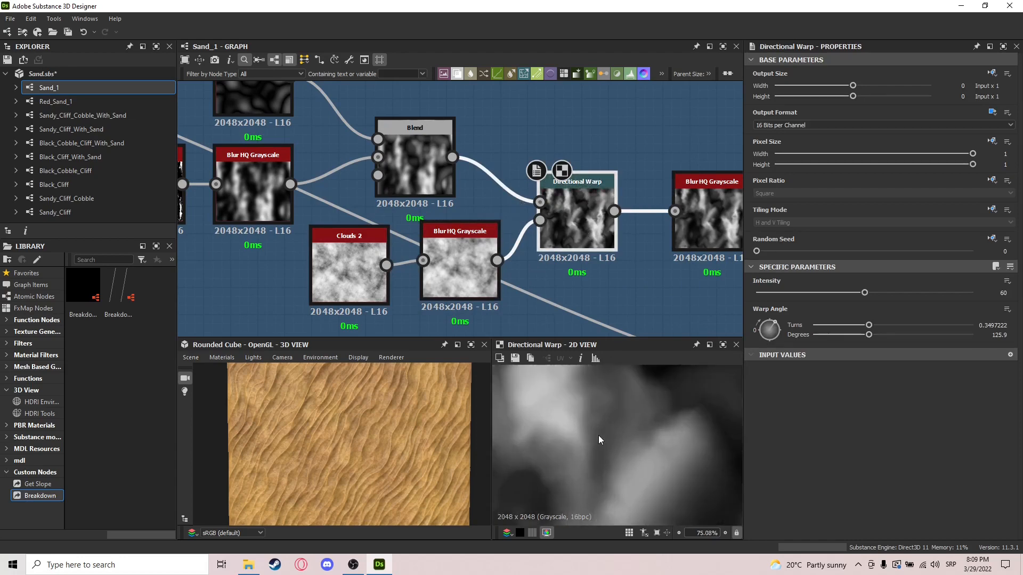
{"action": "scroll", "coordinate": [599, 437], "scroll_direction": "down", "scroll_amount": 5}
Step: Preview the Blur HQ Grayscale after the Directional Warp and the final Blend that it feeds
{"action": "middle_click_drag", "start_coordinate": [649, 255], "coordinate": [552, 260]}
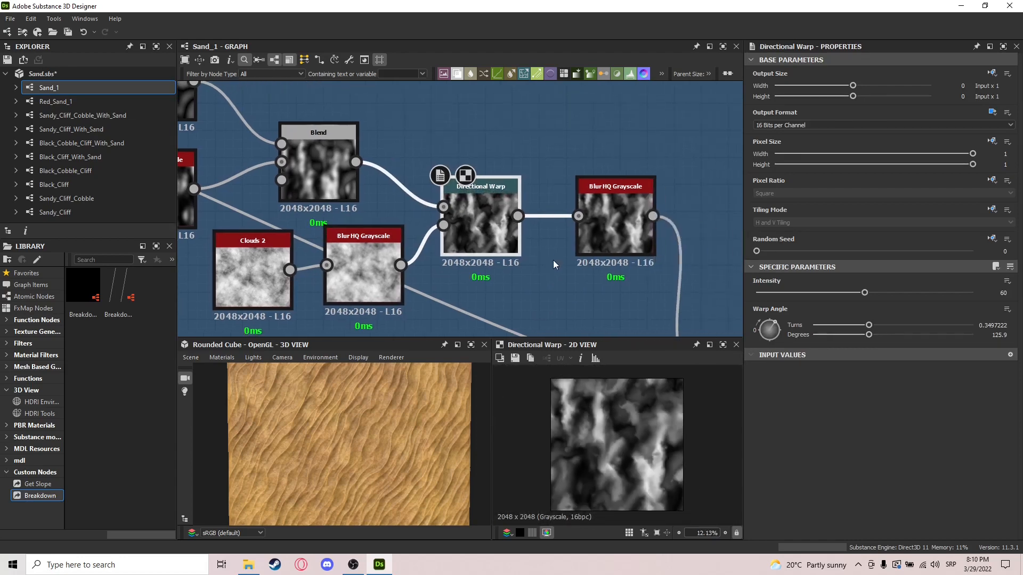
{"action": "left_click", "coordinate": [615, 229]}
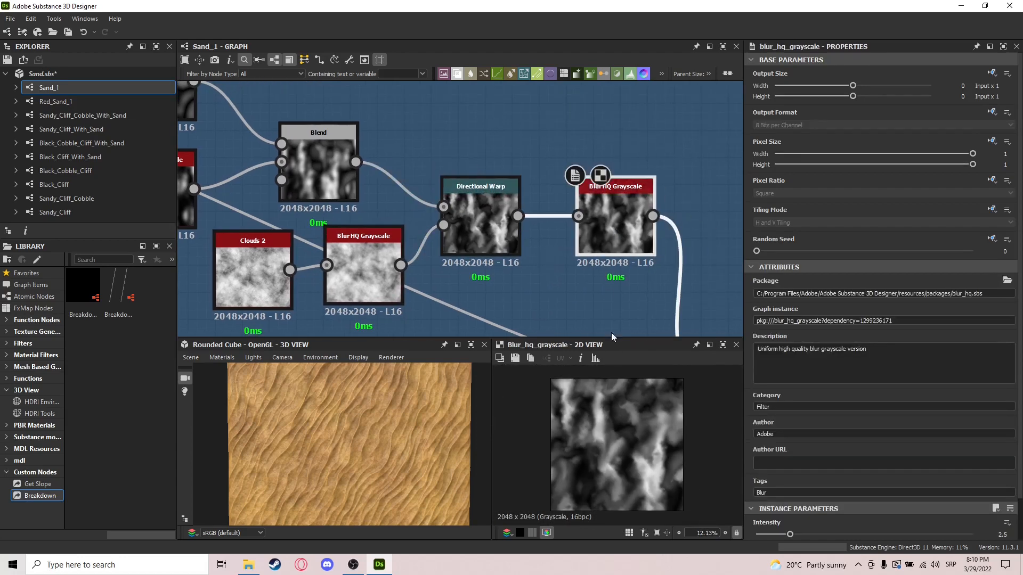
{"action": "middle_click_drag", "start_coordinate": [612, 335], "coordinate": [523, 183]}
{"action": "left_click", "coordinate": [651, 253]}
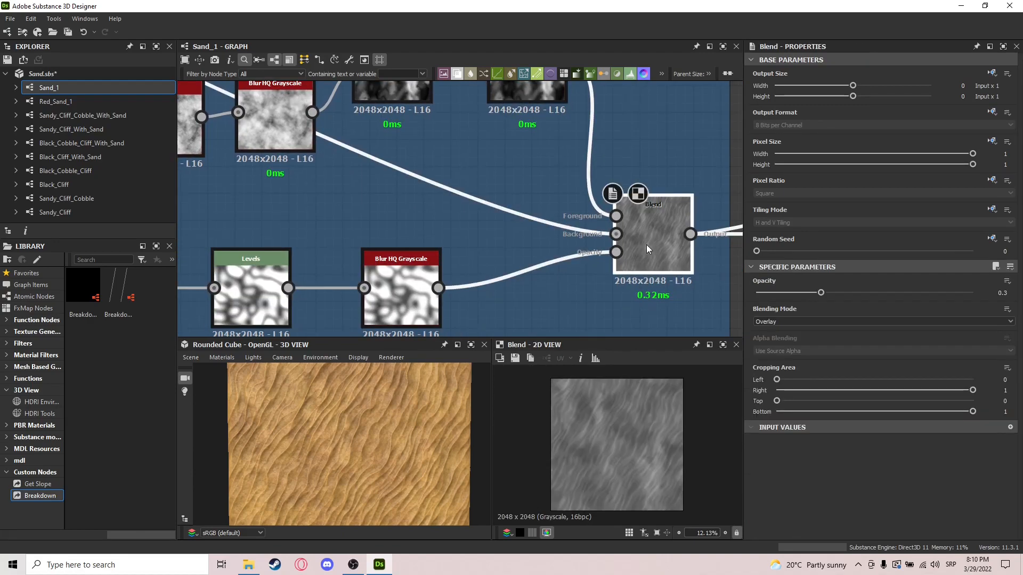
Step: Move the last Blur HQ Grayscale node in the lower Plasma branch slightly farther from the Levels node
{"action": "middle_click_drag", "start_coordinate": [485, 266], "coordinate": [552, 304]}
{"action": "scroll", "coordinate": [551, 303], "scroll_direction": "down", "scroll_amount": 3}
{"action": "middle_click_drag", "start_coordinate": [292, 187], "coordinate": [436, 192]}
{"action": "middle_click_drag", "start_coordinate": [557, 319], "coordinate": [454, 223]}
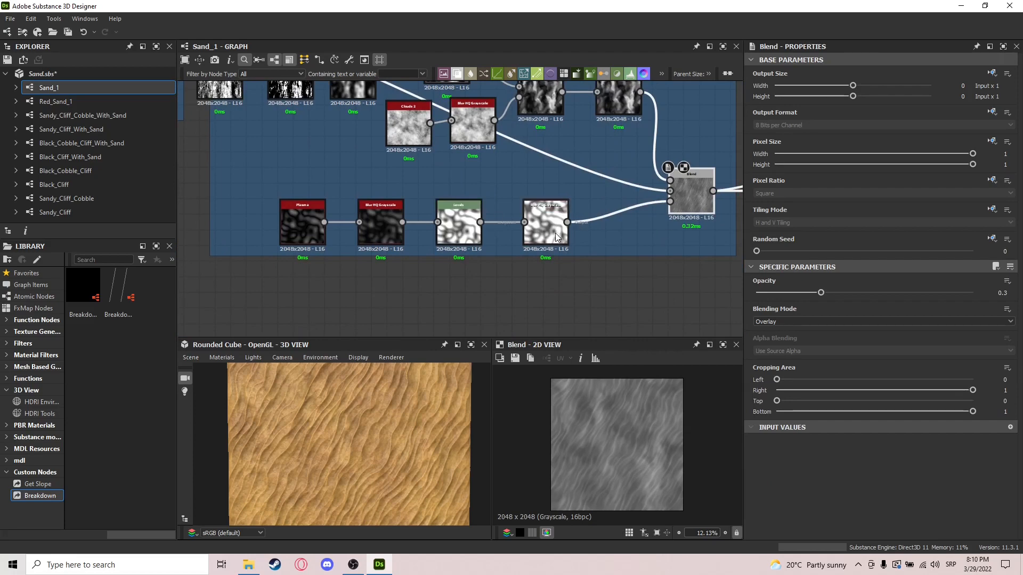
{"action": "mouse_move", "coordinate": [555, 237]}
{"action": "left_mouse_down"}
{"action": "mouse_move", "coordinate": [395, 280]}
{"action": "mouse_move", "coordinate": [567, 253]}
{"action": "left_mouse_up"}
{"action": "scroll", "coordinate": [297, 209], "scroll_direction": "up", "scroll_amount": 4}
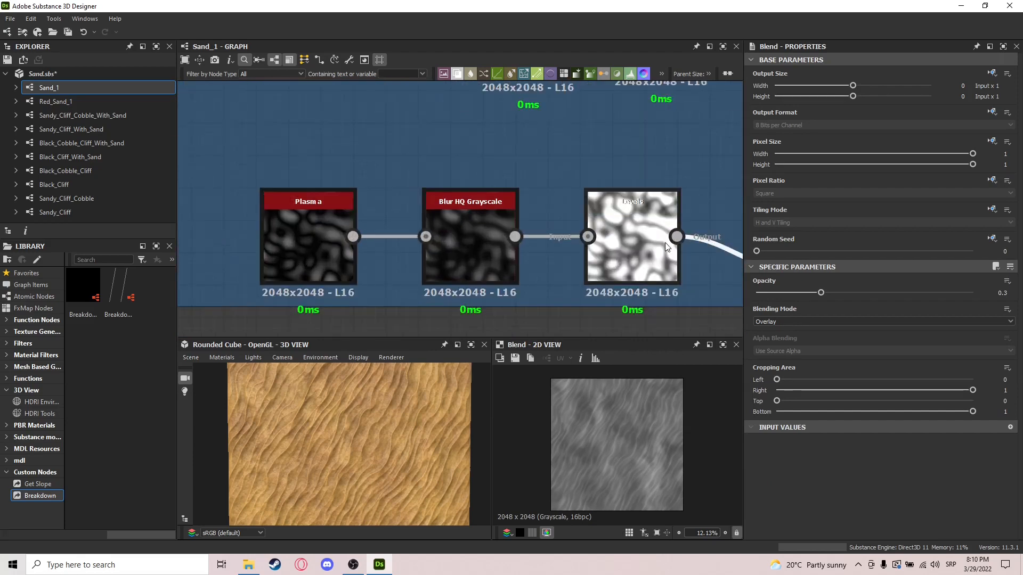
{"action": "middle_click_drag", "start_coordinate": [665, 243], "coordinate": [551, 234]}
{"action": "left_click_drag", "start_coordinate": [711, 263], "coordinate": [700, 232]}
Step: Preview the first Blur HQ Grayscale, the Levels and the last Blur HQ Grayscale in the lower Plasma branch
{"action": "middle_click_drag", "start_coordinate": [369, 232], "coordinate": [398, 233]}
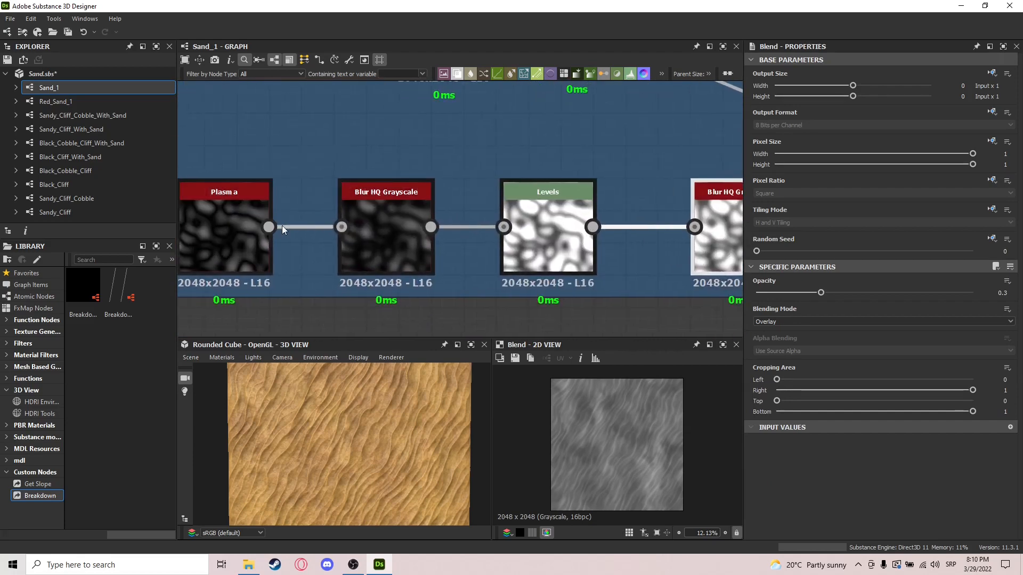
{"action": "left_click", "coordinate": [385, 214]}
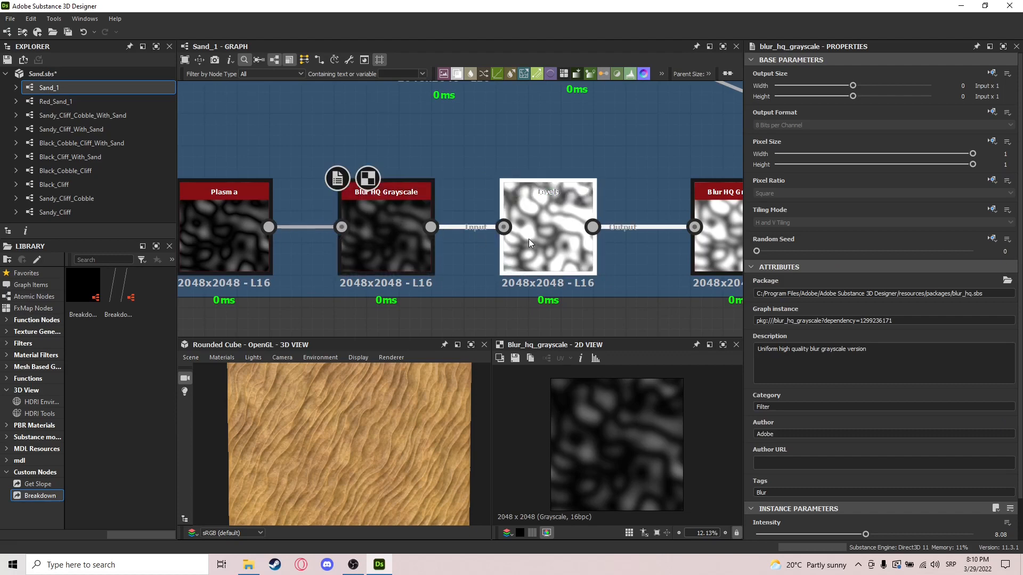
{"action": "left_click", "coordinate": [529, 238]}
{"action": "middle_click_drag", "start_coordinate": [697, 262], "coordinate": [571, 254]}
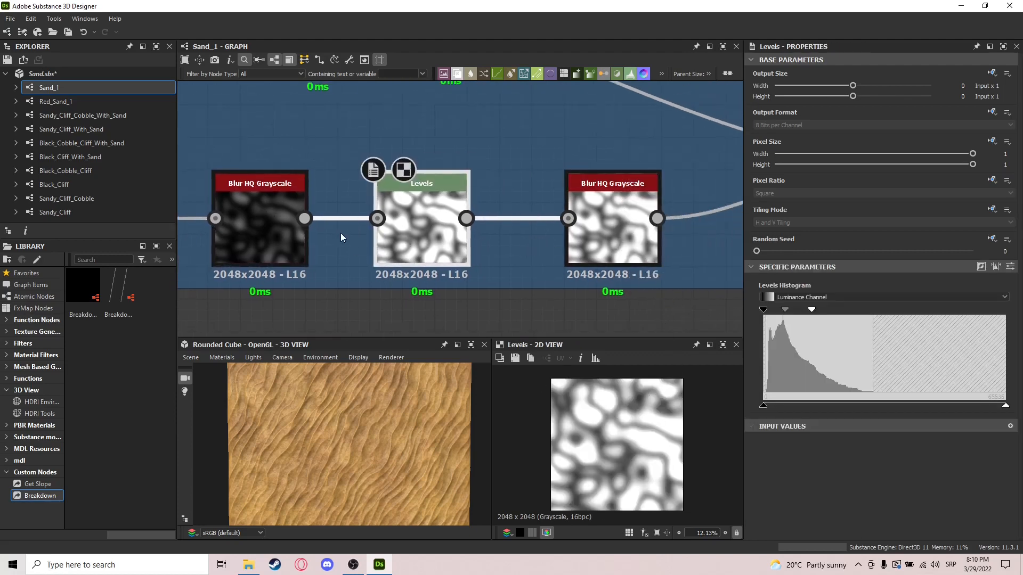
{"action": "middle_click_drag", "start_coordinate": [342, 237], "coordinate": [373, 240]}
{"action": "left_click", "coordinate": [654, 235]}
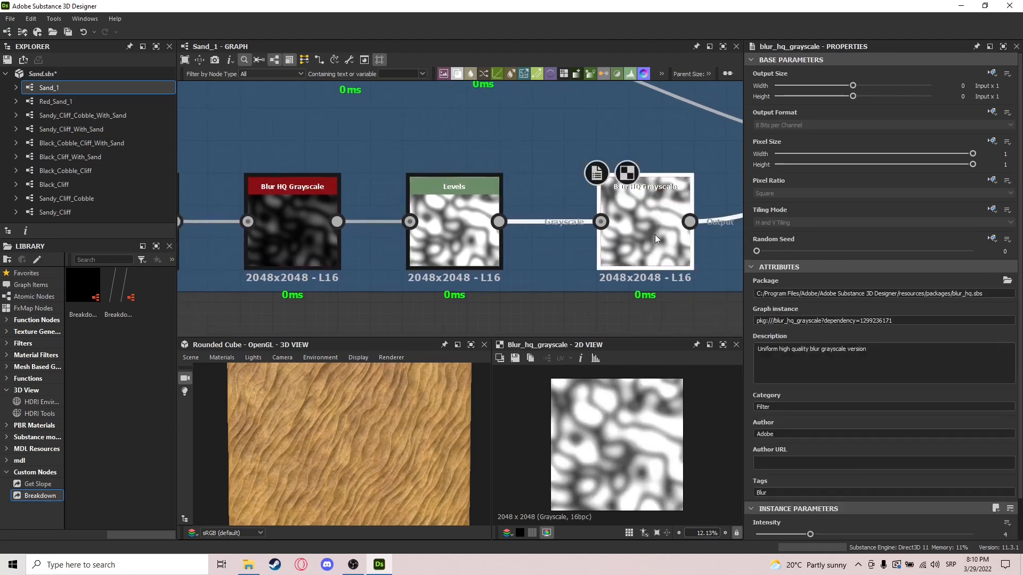
Step: Compare the final More detail Addition Blend with the preceding Directional Warp output and inspect the sand on the rounded cube
{"action": "middle_click_drag", "start_coordinate": [688, 231], "coordinate": [378, 225]}
{"action": "middle_click_drag", "start_coordinate": [548, 171], "coordinate": [479, 280]}
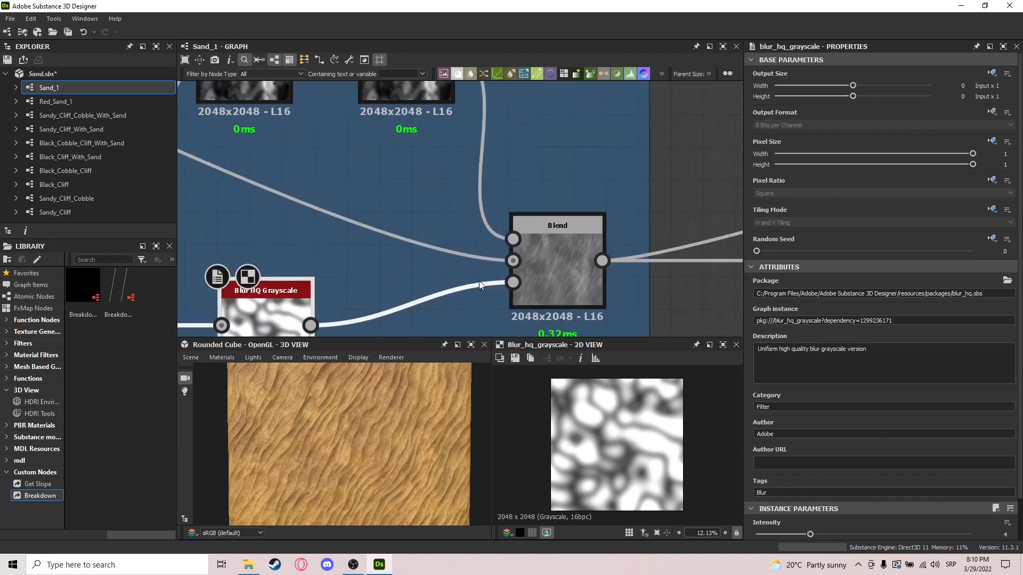
{"action": "left_click", "coordinate": [557, 249]}
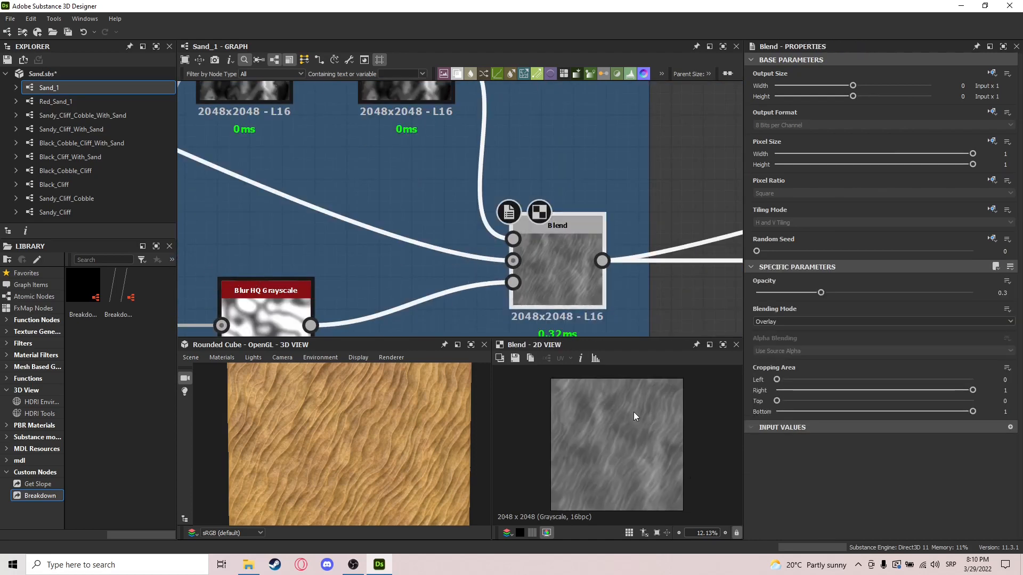
{"action": "scroll", "coordinate": [458, 277], "scroll_direction": "down", "scroll_amount": 4}
{"action": "middle_click_drag", "start_coordinate": [226, 218], "coordinate": [453, 246]}
{"action": "middle_click_drag", "start_coordinate": [313, 187], "coordinate": [353, 197]}
{"action": "left_click", "coordinate": [252, 127]}
{"action": "middle_click_drag", "start_coordinate": [629, 254], "coordinate": [382, 187]}
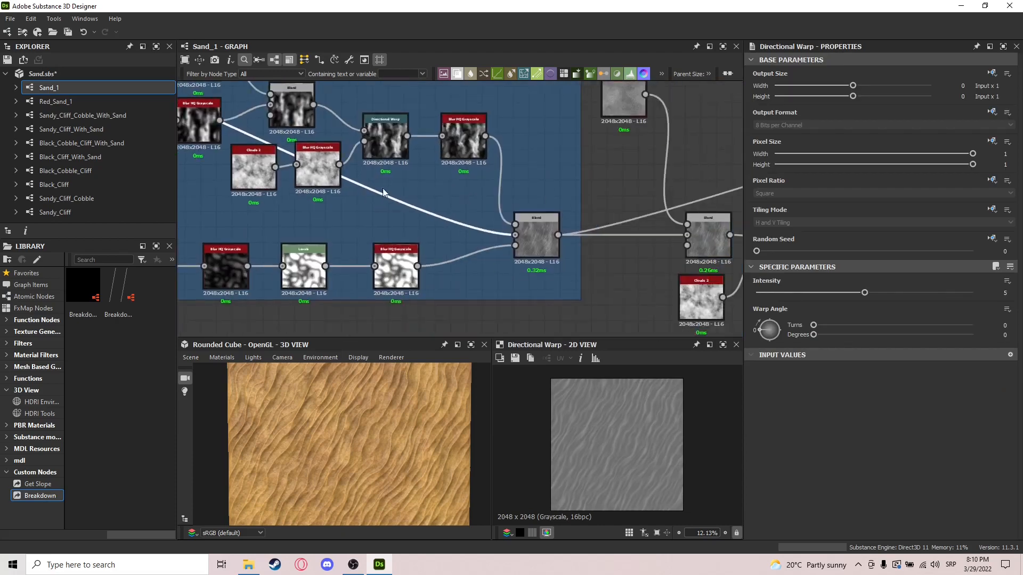
{"action": "left_click", "coordinate": [532, 237]}
{"action": "scroll", "coordinate": [381, 417], "scroll_direction": "down", "scroll_amount": 3}
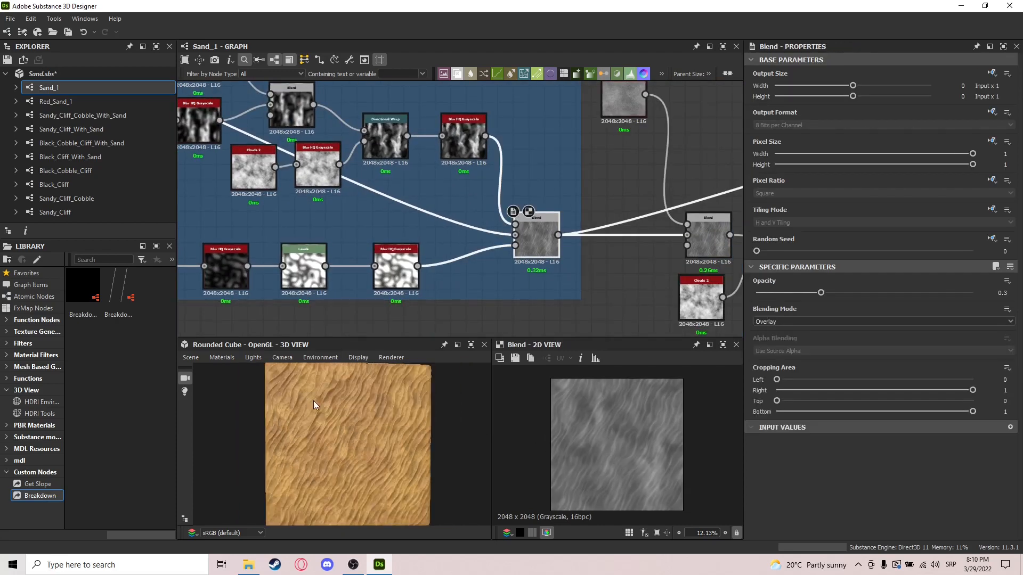
{"action": "left_click_drag", "start_coordinate": [313, 400], "coordinate": [342, 385]}
Step: Preview the Blend that adds Fractal Sum Base and examine its settings and fine surface detail
{"action": "middle_click_drag", "start_coordinate": [621, 273], "coordinate": [460, 298]}
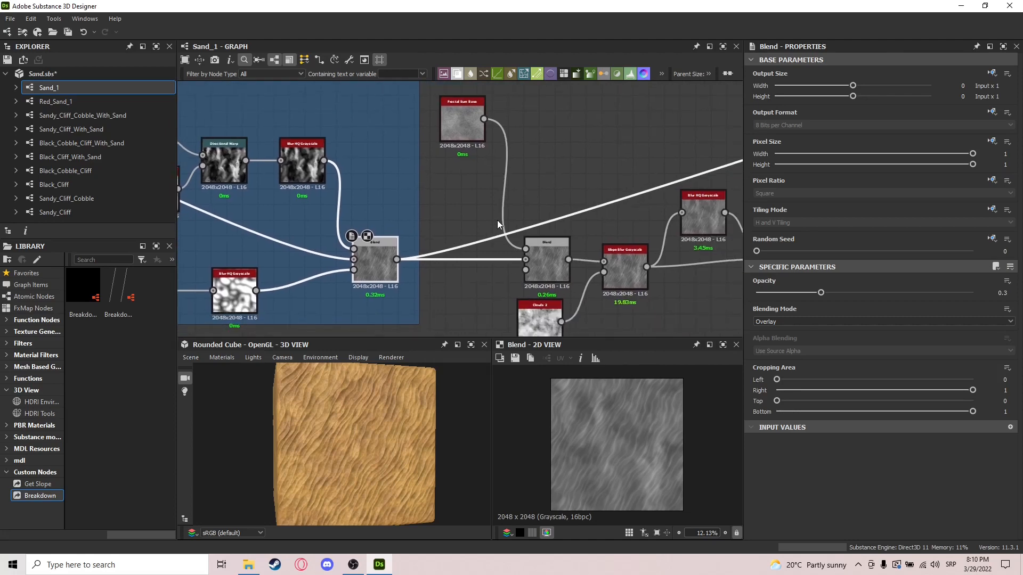
{"action": "scroll", "coordinate": [547, 267], "scroll_direction": "up", "scroll_amount": 4}
{"action": "left_click", "coordinate": [548, 268]}
{"action": "scroll", "coordinate": [576, 312], "scroll_direction": "down", "scroll_amount": 2}
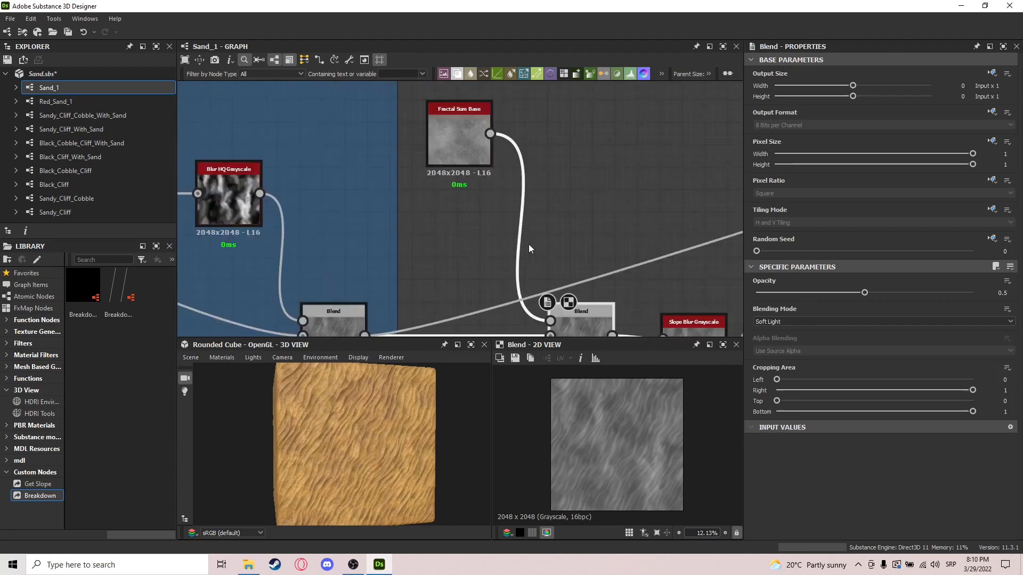
{"action": "middle_click_drag", "start_coordinate": [529, 249], "coordinate": [488, 159]}
{"action": "scroll", "coordinate": [582, 414], "scroll_direction": "up", "scroll_amount": 8}
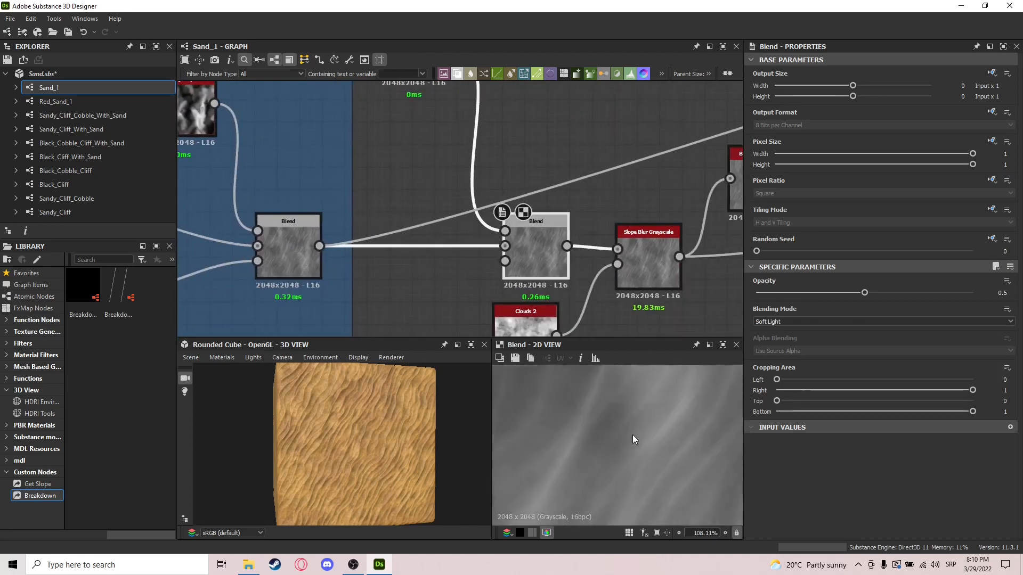
{"action": "scroll", "coordinate": [634, 435], "scroll_direction": "up", "scroll_amount": 1}
Step: Compare the surface detail of the Blend before Fractal Sum Base with that of the Blend including it
{"action": "left_click", "coordinate": [288, 250]}
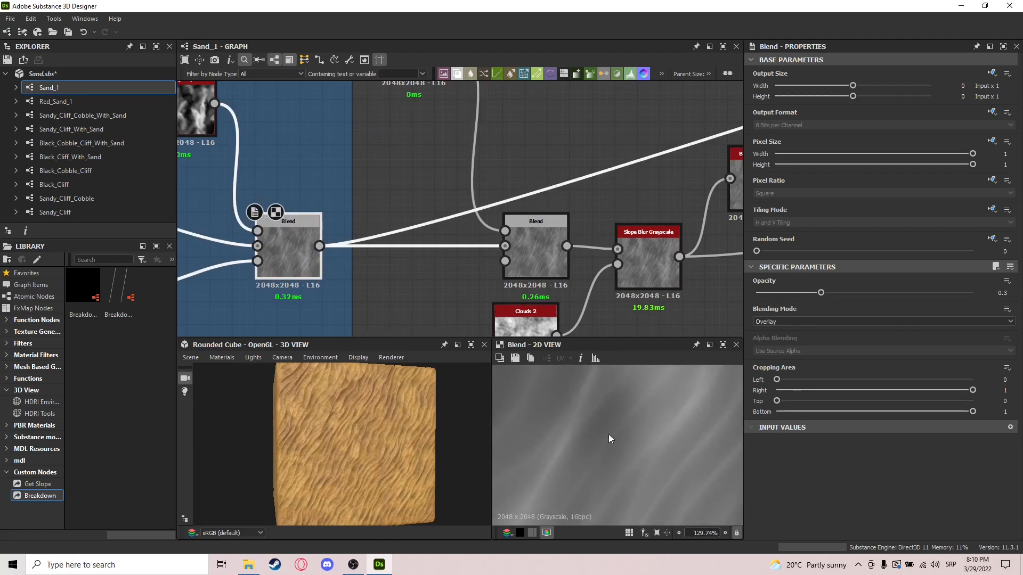
{"action": "left_click", "coordinate": [537, 261]}
{"action": "middle_click_drag", "start_coordinate": [581, 436], "coordinate": [636, 449]}
{"action": "mouse_move", "coordinate": [543, 216]}
{"action": "middle_mouse_down"}
{"action": "mouse_move", "coordinate": [589, 347]}
{"action": "mouse_move", "coordinate": [566, 327]}
{"action": "mouse_move", "coordinate": [535, 199]}
{"action": "middle_mouse_up"}
{"action": "scroll", "coordinate": [646, 428], "scroll_direction": "down", "scroll_amount": 5}
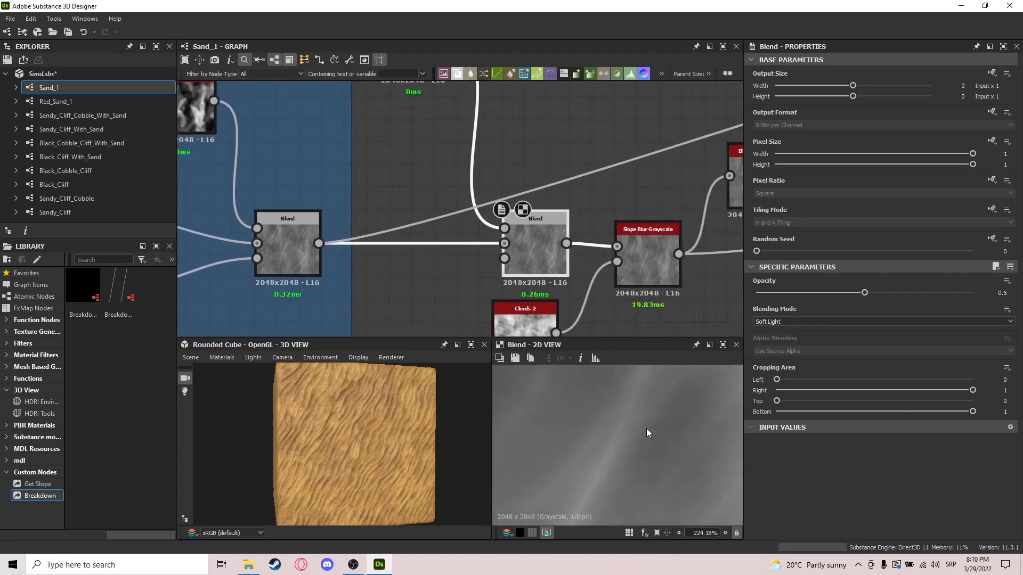
Step: Preview the Slope Blur Grayscale node and examine its samples, intensity and mode settings
{"action": "middle_click_drag", "start_coordinate": [637, 272], "coordinate": [522, 250]}
{"action": "scroll", "coordinate": [580, 237], "scroll_direction": "down", "scroll_amount": 1}
{"action": "scroll", "coordinate": [488, 204], "scroll_direction": "up", "scroll_amount": 3}
{"action": "left_click", "coordinate": [507, 209]}
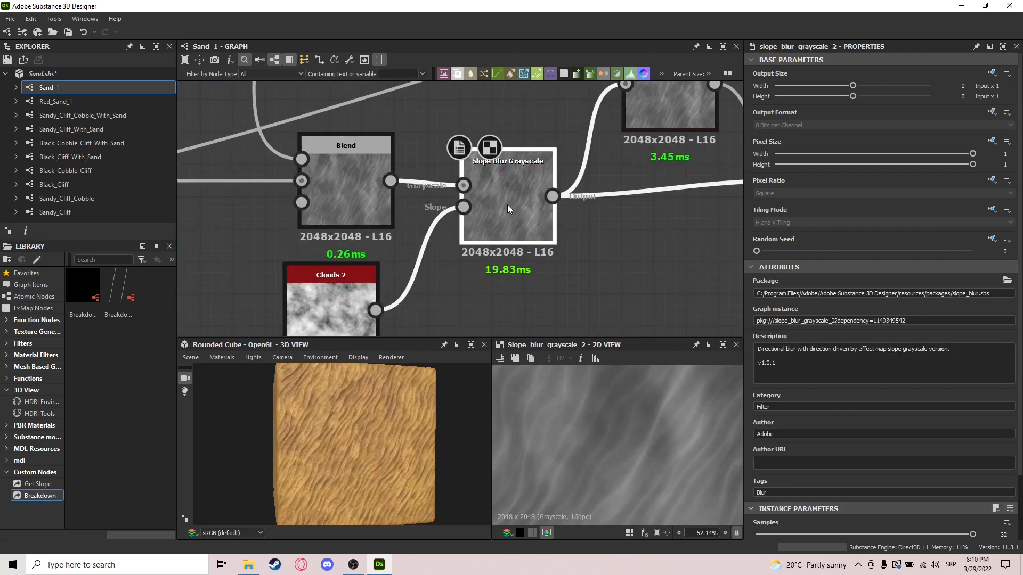
{"action": "scroll", "coordinate": [852, 426], "scroll_direction": "down", "scroll_amount": 3}
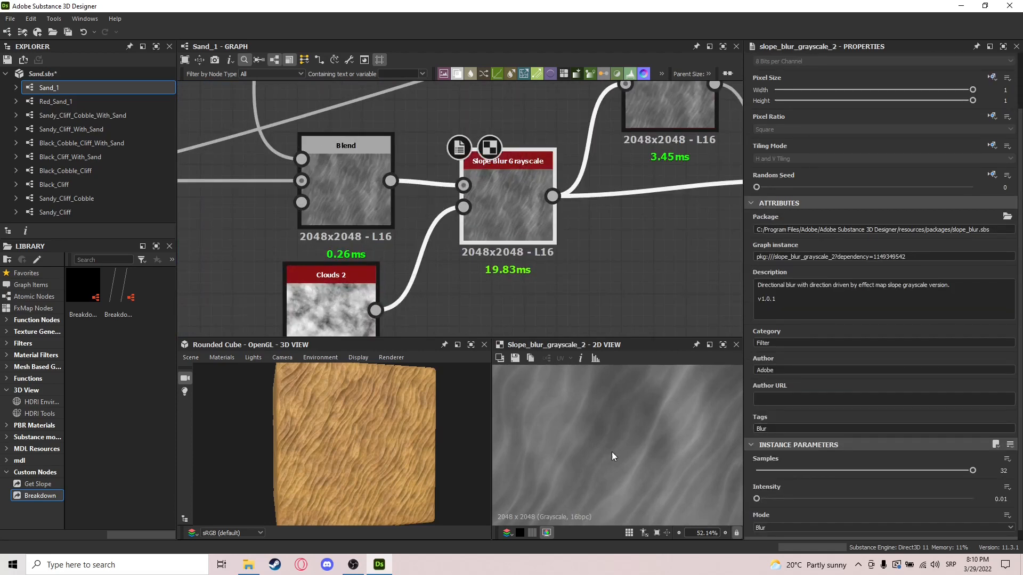
{"action": "scroll", "coordinate": [612, 451], "scroll_direction": "down", "scroll_amount": 2}
Step: Compare the Slope Blur Grayscale with its Clouds 2 slope input and align the Clouds 2 node beneath the Blend
{"action": "left_click", "coordinate": [355, 298]}
{"action": "left_click", "coordinate": [510, 217]}
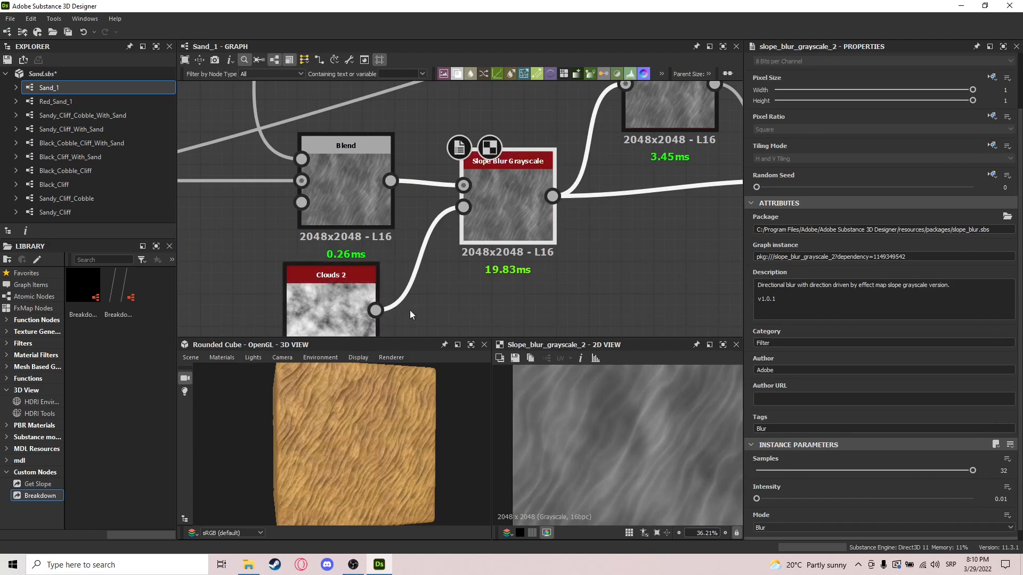
{"action": "left_click", "coordinate": [327, 311]}
{"action": "middle_click_drag", "start_coordinate": [514, 210], "coordinate": [453, 232]}
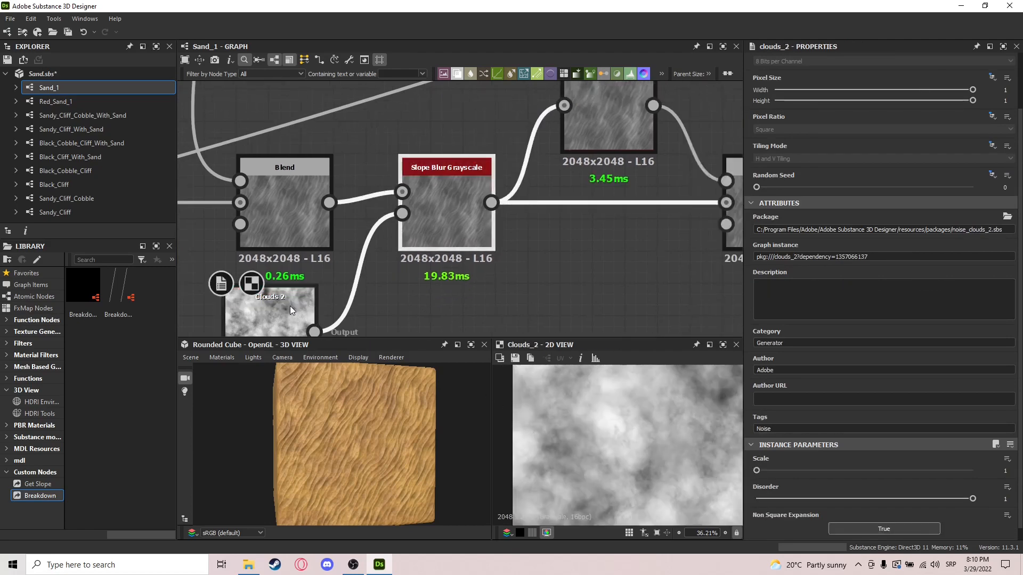
{"action": "left_click_drag", "start_coordinate": [290, 306], "coordinate": [304, 312]}
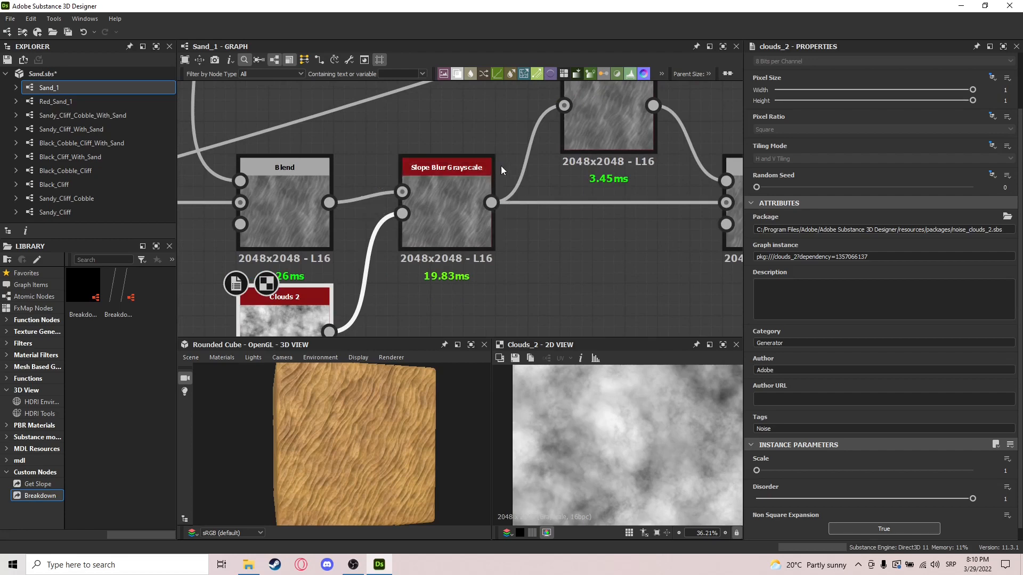
Step: Preview the Slope Blur Grayscale and the Blend combining it with Blur HQ Grayscale, examining the Blend's opacity and blending mode
{"action": "left_click", "coordinate": [455, 188]}
{"action": "scroll", "coordinate": [650, 443], "scroll_direction": "down", "scroll_amount": 2}
{"action": "middle_click_drag", "start_coordinate": [590, 278], "coordinate": [464, 307]}
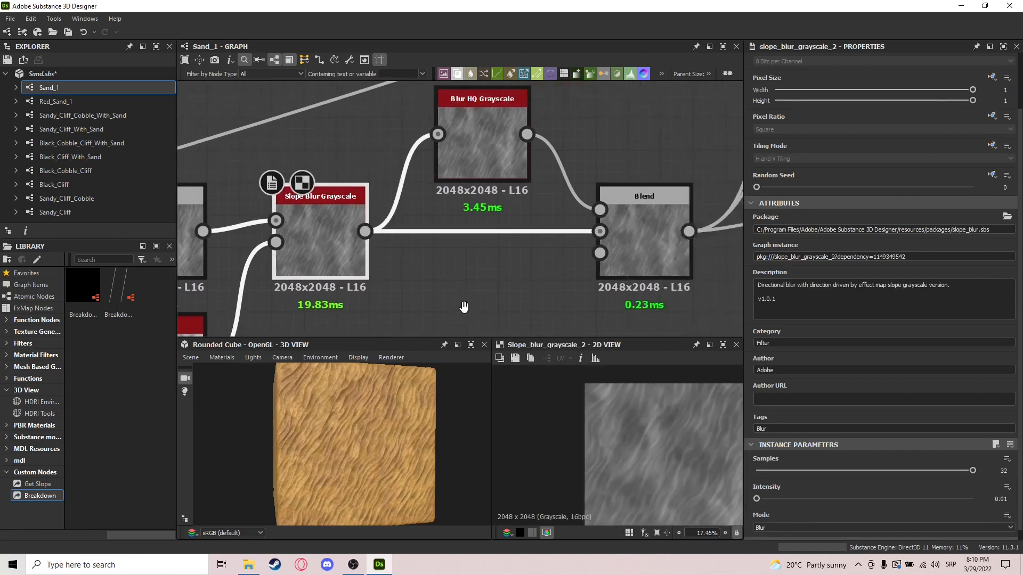
{"action": "scroll", "coordinate": [463, 306], "scroll_direction": "down", "scroll_amount": 2}
{"action": "left_click", "coordinate": [549, 263]}
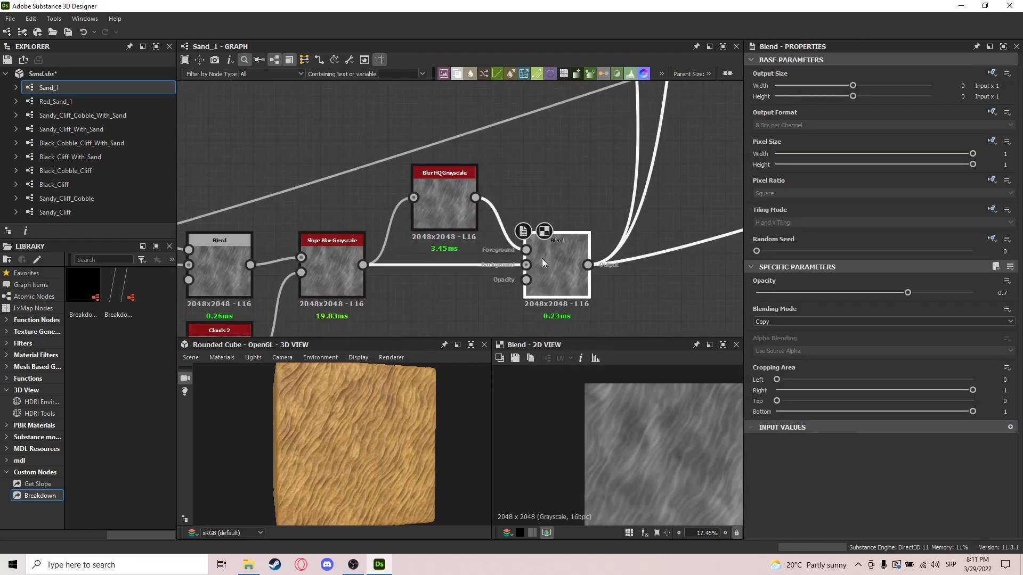
{"action": "scroll", "coordinate": [593, 297], "scroll_direction": "up", "scroll_amount": 3}
{"action": "middle_click_drag", "start_coordinate": [531, 245], "coordinate": [625, 243]}
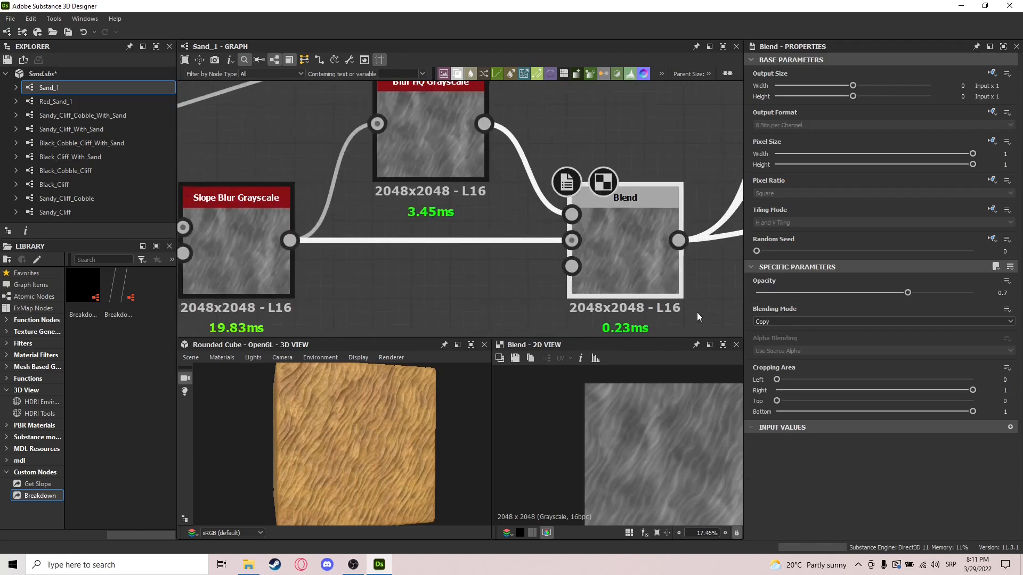
{"action": "scroll", "coordinate": [653, 304], "scroll_direction": "down", "scroll_amount": 1}
{"action": "left_click", "coordinate": [467, 183]}
{"action": "left_click", "coordinate": [585, 249]}
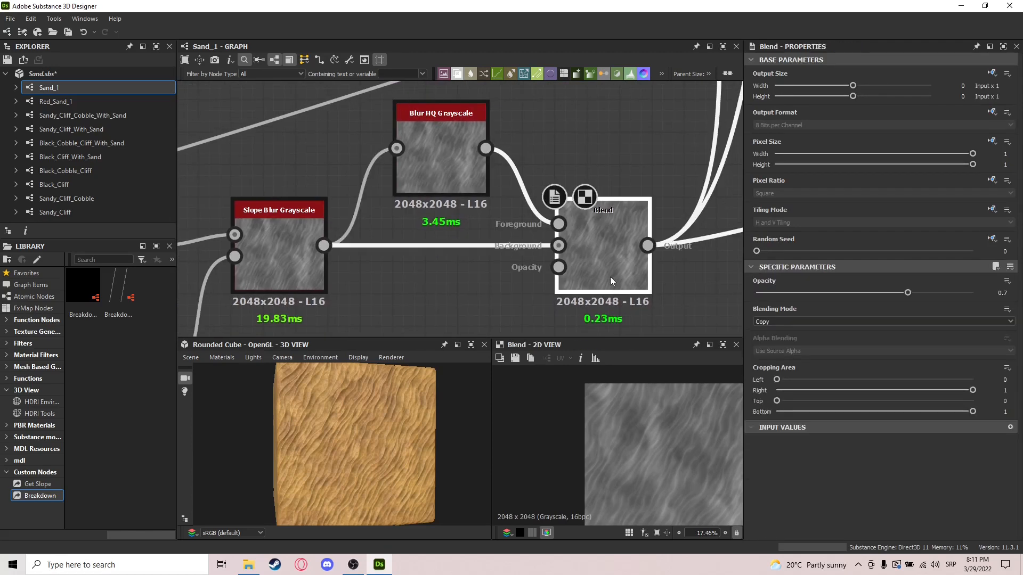
Step: Examine the surface pattern of the Blend with Blur HQ Grayscale at full extent and up close in the 2D view
{"action": "scroll", "coordinate": [621, 421], "scroll_direction": "down", "scroll_amount": 2}
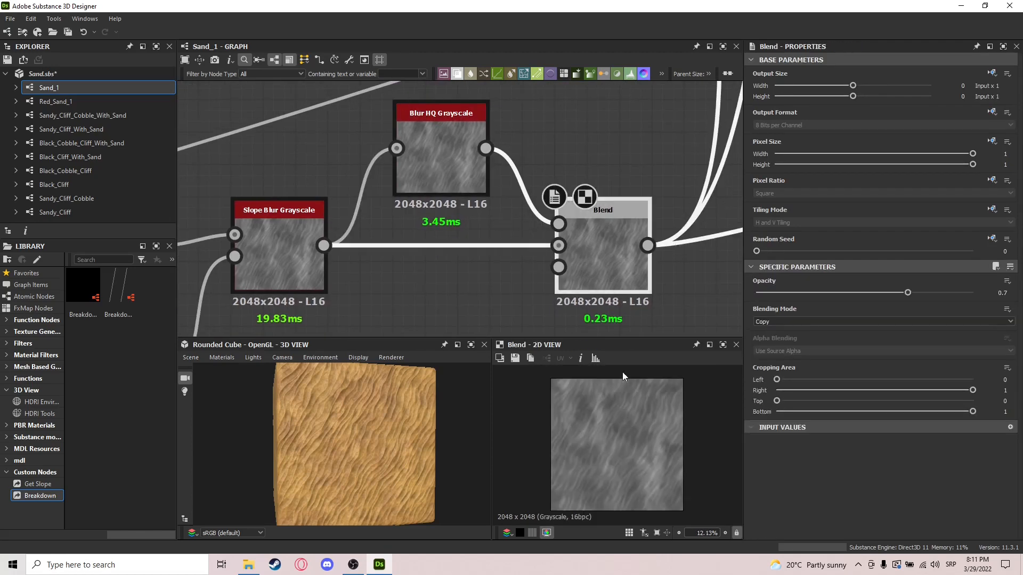
{"action": "scroll", "coordinate": [608, 430], "scroll_direction": "up", "scroll_amount": 4}
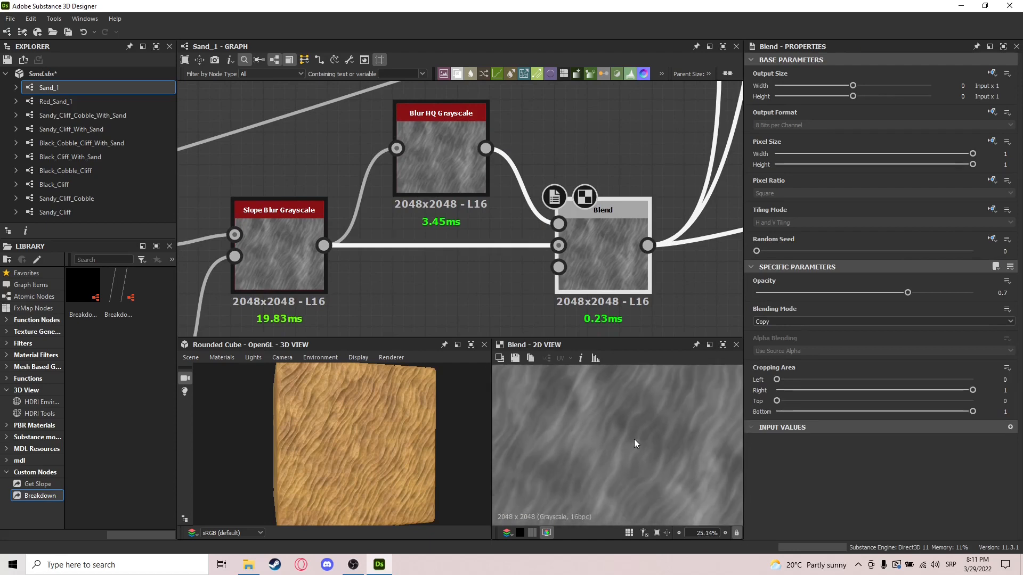
{"action": "scroll", "coordinate": [634, 439], "scroll_direction": "down", "scroll_amount": 4}
Step: Follow the height result to the outputs and preview the Normal, Height and Ambient Occlusion nodes in turn
{"action": "scroll", "coordinate": [663, 269], "scroll_direction": "down", "scroll_amount": 8}
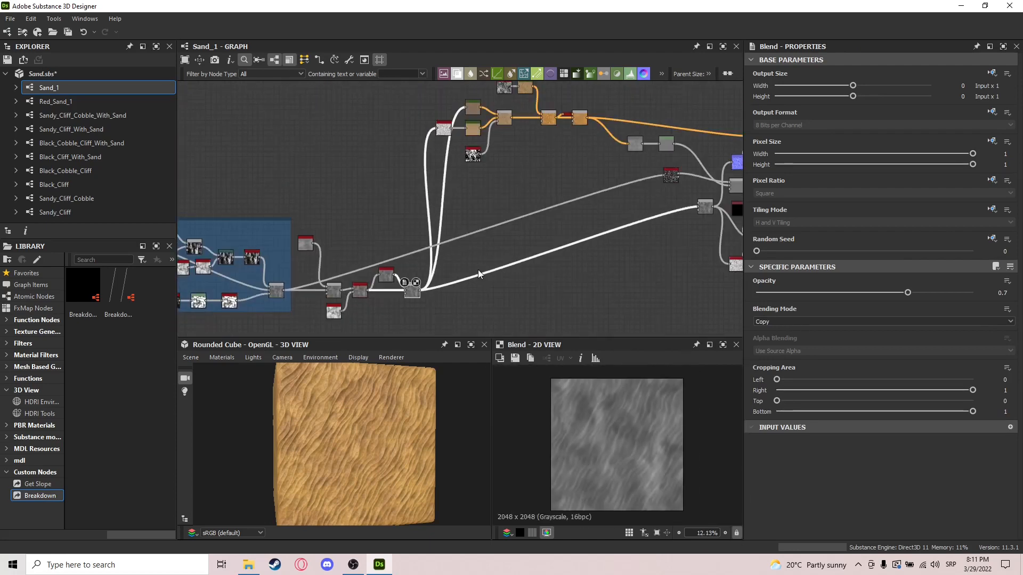
{"action": "scroll", "coordinate": [507, 251], "scroll_direction": "up", "scroll_amount": 6}
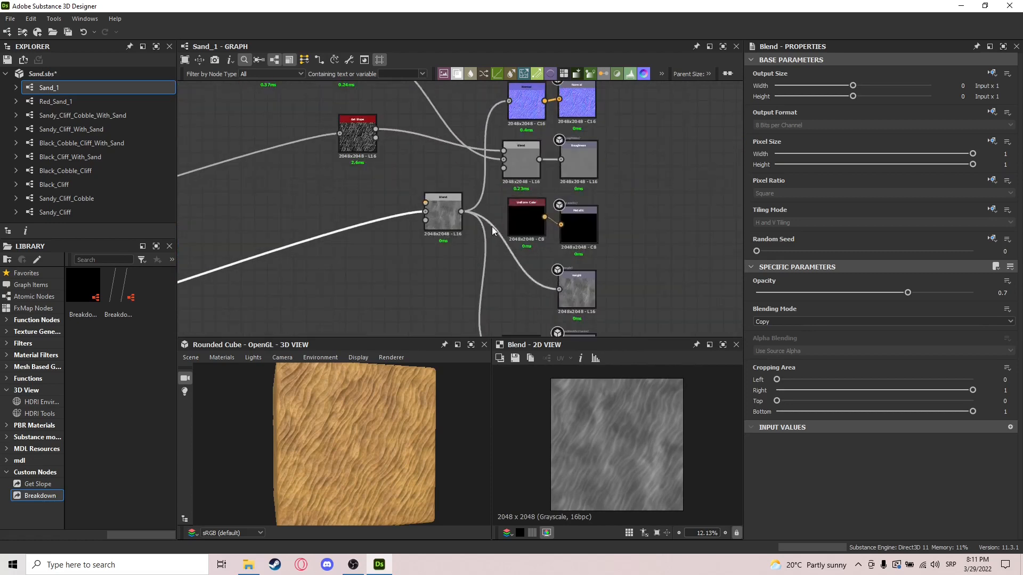
{"action": "double_click", "coordinate": [510, 143]}
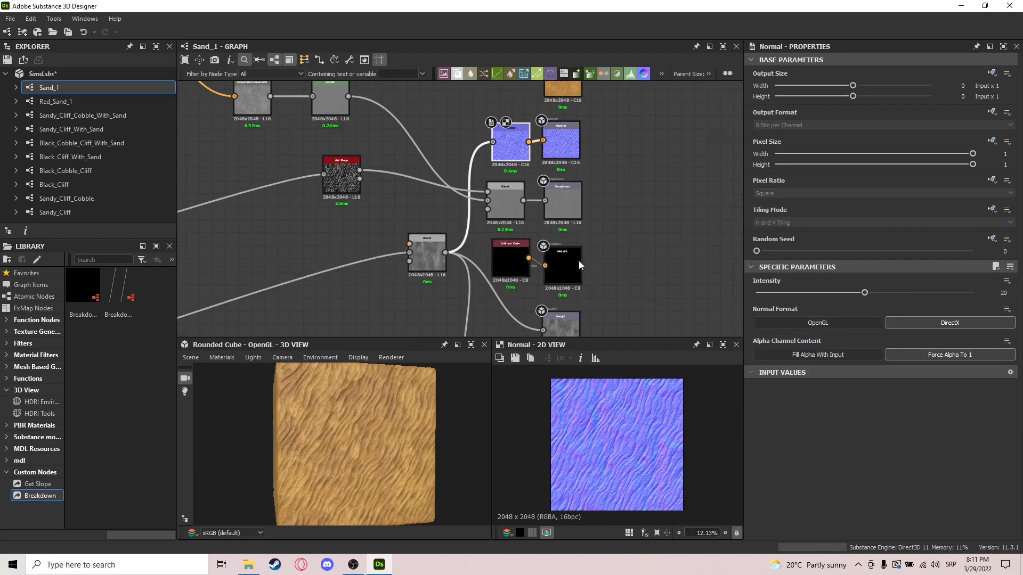
{"action": "middle_click_drag", "start_coordinate": [572, 259], "coordinate": [578, 206]}
{"action": "double_click", "coordinate": [570, 277]}
{"action": "middle_click_drag", "start_coordinate": [601, 283], "coordinate": [609, 232]}
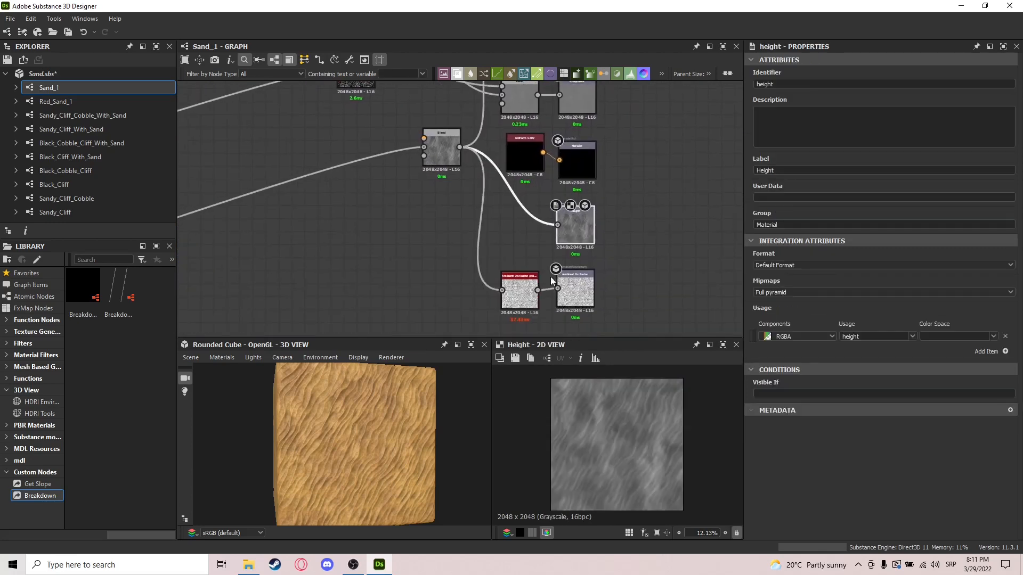
{"action": "double_click", "coordinate": [518, 287]}
Step: Find the start of the color branch and examine how its Ambient Occlusion node feeds the two Gradient Maps
{"action": "middle_click_drag", "start_coordinate": [415, 254], "coordinate": [618, 262]}
{"action": "scroll", "coordinate": [619, 262], "scroll_direction": "down", "scroll_amount": 3}
{"action": "middle_click_drag", "start_coordinate": [410, 213], "coordinate": [602, 280]}
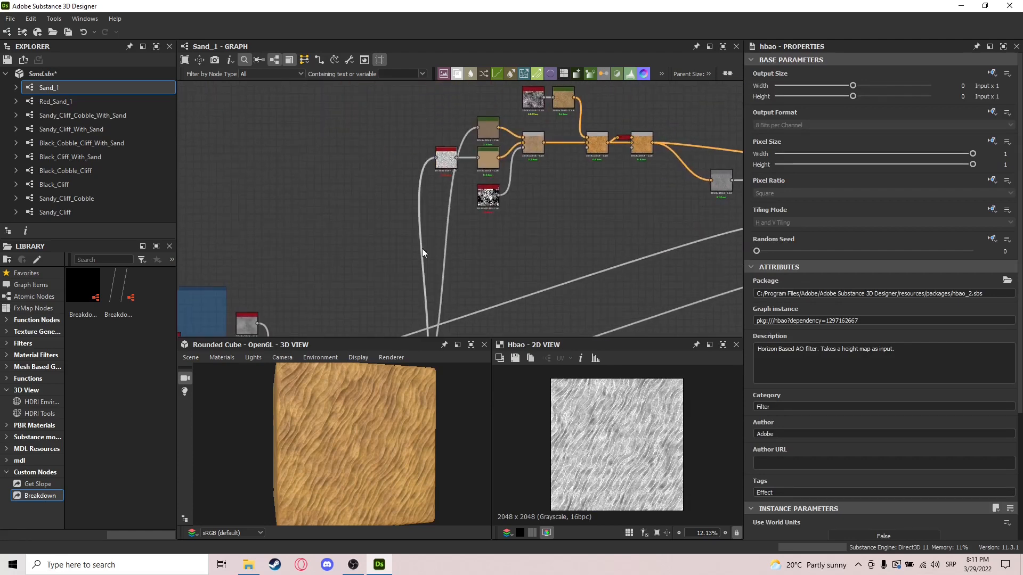
{"action": "middle_click_drag", "start_coordinate": [471, 195], "coordinate": [454, 229]}
{"action": "middle_click_drag", "start_coordinate": [647, 206], "coordinate": [423, 210]}
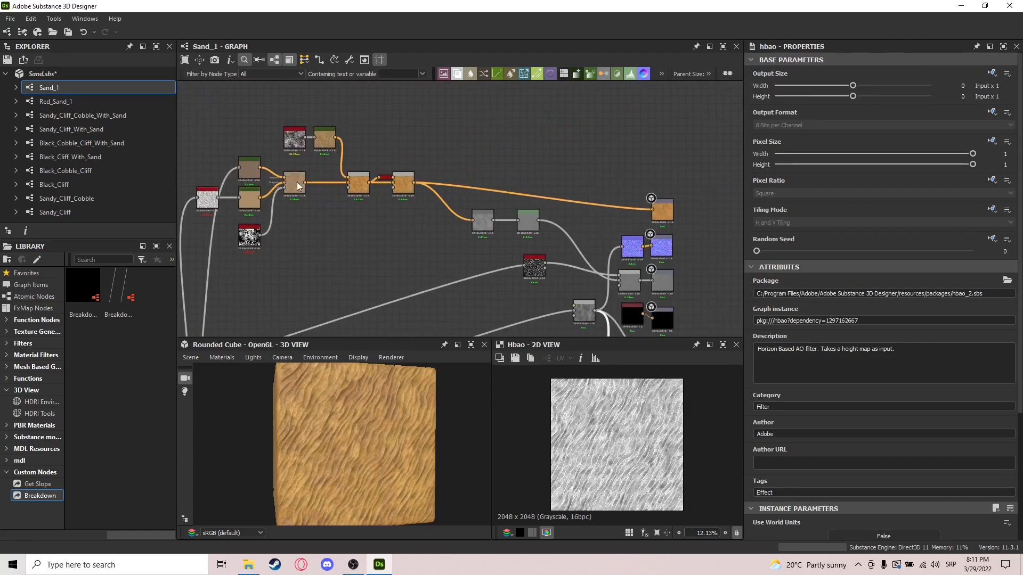
{"action": "middle_click_drag", "start_coordinate": [298, 185], "coordinate": [441, 201]}
{"action": "left_click_drag", "start_coordinate": [552, 120], "coordinate": [347, 257]}
{"action": "scroll", "coordinate": [317, 223], "scroll_direction": "up", "scroll_amount": 3}
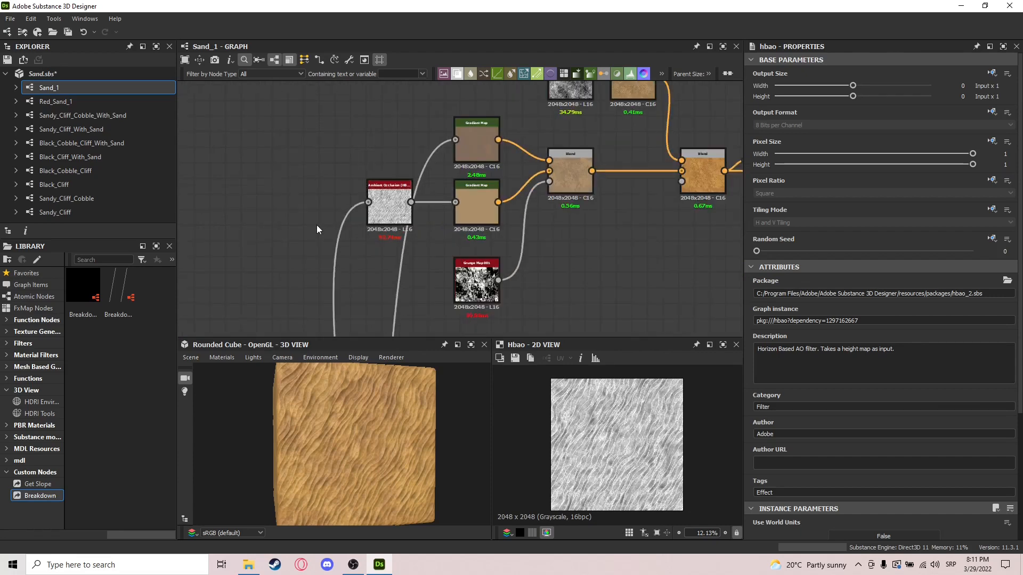
{"action": "scroll", "coordinate": [381, 222], "scroll_direction": "up", "scroll_amount": 2}
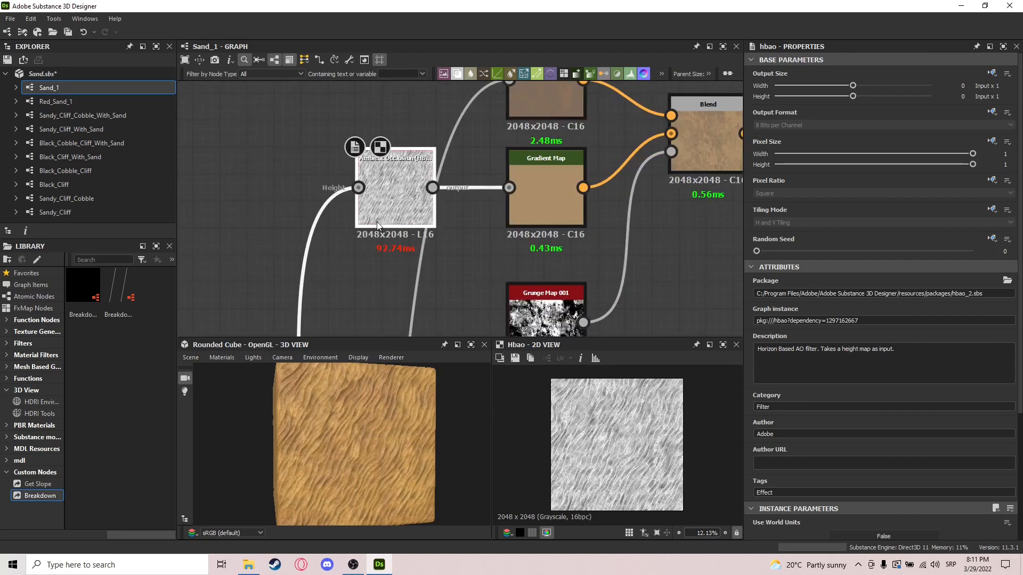
{"action": "scroll", "coordinate": [376, 221], "scroll_direction": "down", "scroll_amount": 2}
{"action": "scroll", "coordinate": [476, 198], "scroll_direction": "up", "scroll_amount": 1}
Step: Preview the lower Gradient Map fed by Ambient Occlusion and examine its gradient and surrounding nodes
{"action": "left_click", "coordinate": [475, 198]}
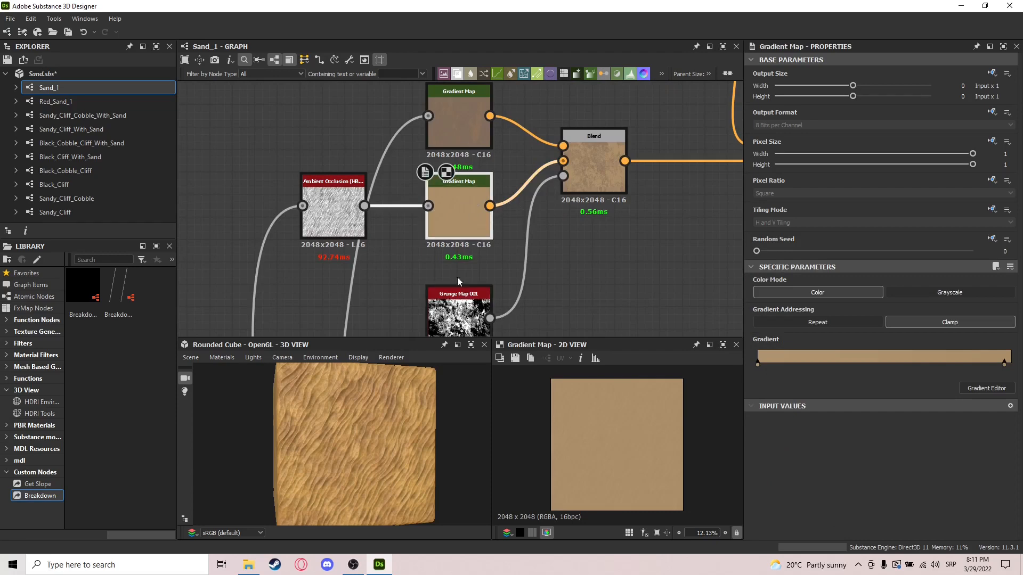
{"action": "scroll", "coordinate": [457, 276], "scroll_direction": "down", "scroll_amount": 5}
{"action": "middle_click_drag", "start_coordinate": [442, 305], "coordinate": [563, 174]}
{"action": "middle_click_drag", "start_coordinate": [547, 275], "coordinate": [568, 182]}
{"action": "middle_click_drag", "start_coordinate": [617, 100], "coordinate": [558, 217]}
{"action": "scroll", "coordinate": [558, 222], "scroll_direction": "up", "scroll_amount": 3}
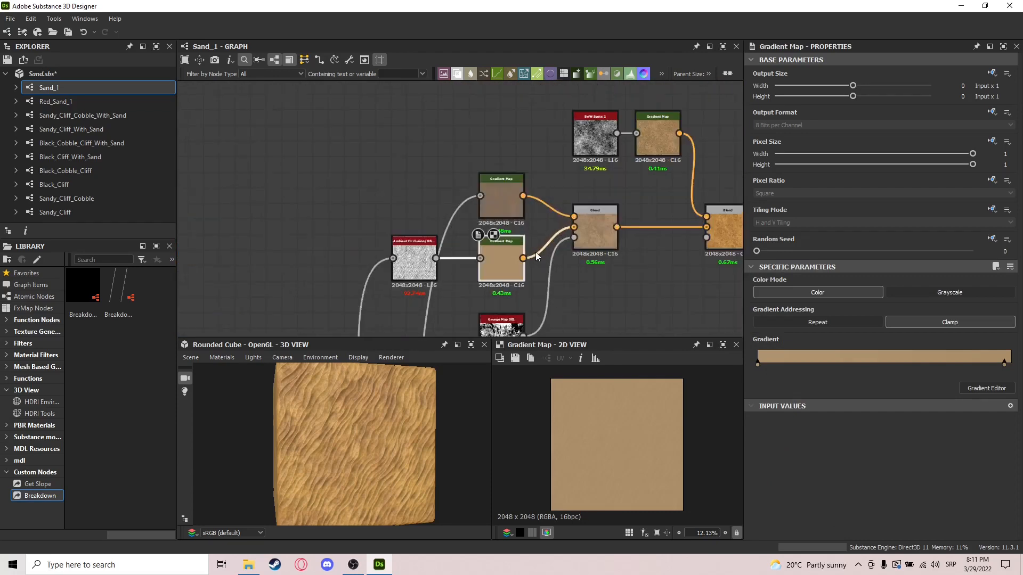
Step: Compare the upper and lower Gradient Maps driven by the Ambient Occlusion node by switching between them
{"action": "left_click", "coordinate": [505, 200]}
{"action": "scroll", "coordinate": [506, 213], "scroll_direction": "up", "scroll_amount": 1}
{"action": "left_click", "coordinate": [509, 252]}
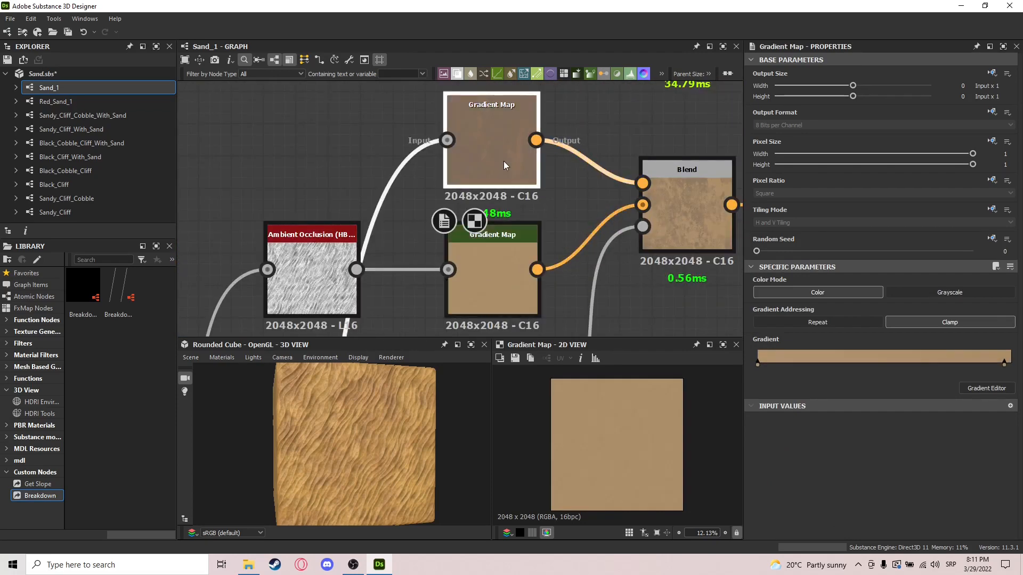
{"action": "left_click", "coordinate": [503, 161]}
{"action": "left_click", "coordinate": [513, 254]}
{"action": "left_click", "coordinate": [528, 165]}
{"action": "left_click", "coordinate": [525, 239]}
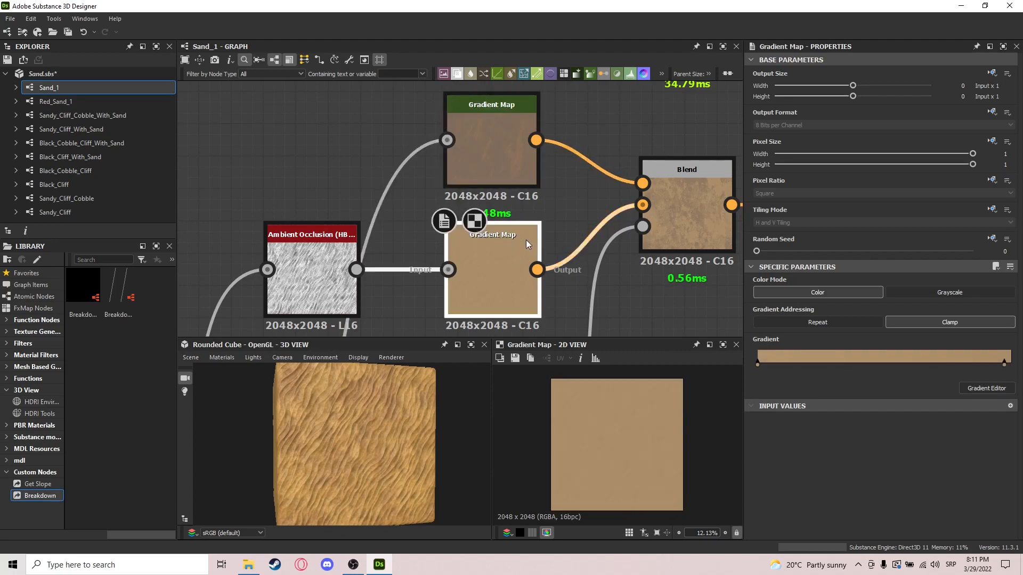
Step: Preview the Blend of the two Gradient Maps together with its Grunge Map 001 opacity mask
{"action": "middle_click_drag", "start_coordinate": [636, 267], "coordinate": [524, 273]}
{"action": "left_click", "coordinate": [565, 225]}
{"action": "scroll", "coordinate": [603, 225], "scroll_direction": "down", "scroll_amount": 3}
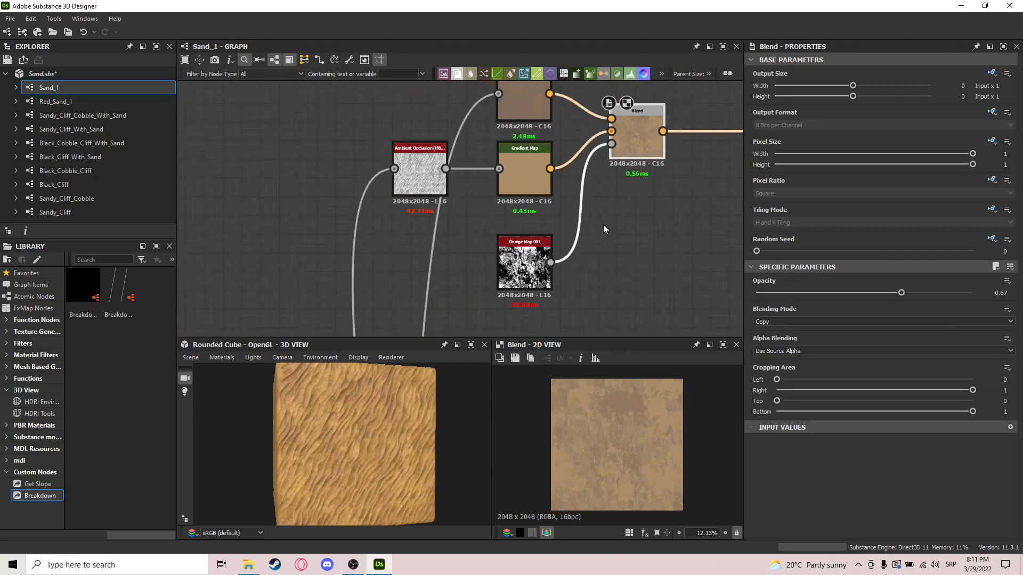
{"action": "left_click", "coordinate": [527, 267]}
{"action": "middle_click_drag", "start_coordinate": [657, 138], "coordinate": [607, 172]}
{"action": "left_click", "coordinate": [608, 171]}
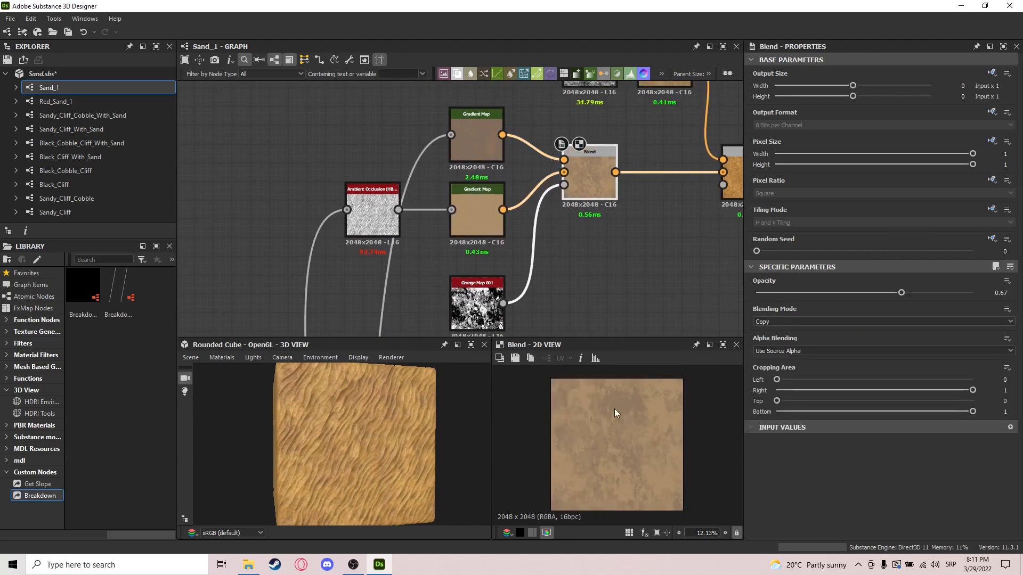
Step: Preview BnW Spots 2 and its Gradient Map, examining the multicolored gradient and the grain up close
{"action": "middle_click_drag", "start_coordinate": [610, 249], "coordinate": [407, 349]}
{"action": "left_click", "coordinate": [391, 176]}
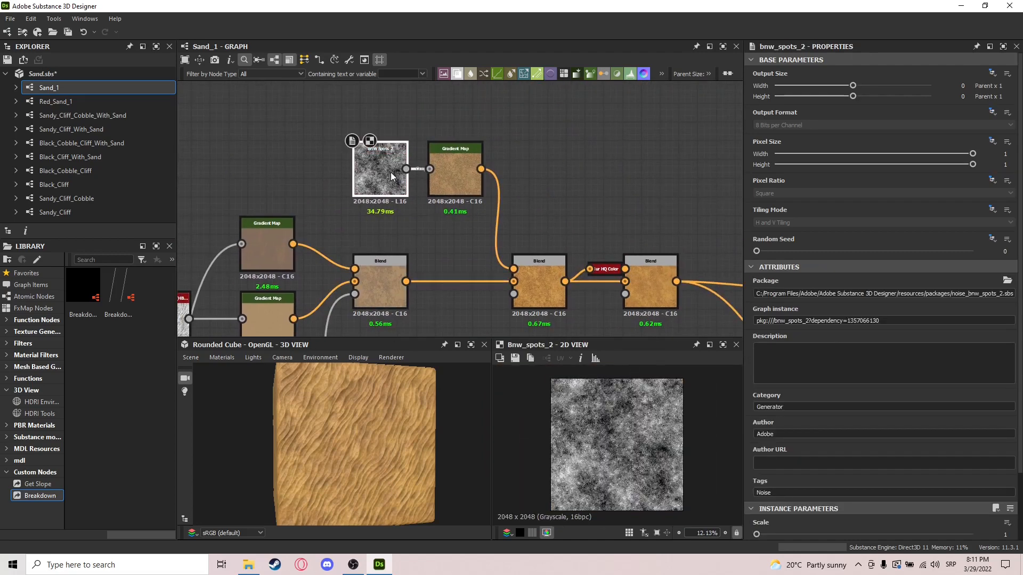
{"action": "left_click", "coordinate": [471, 162]}
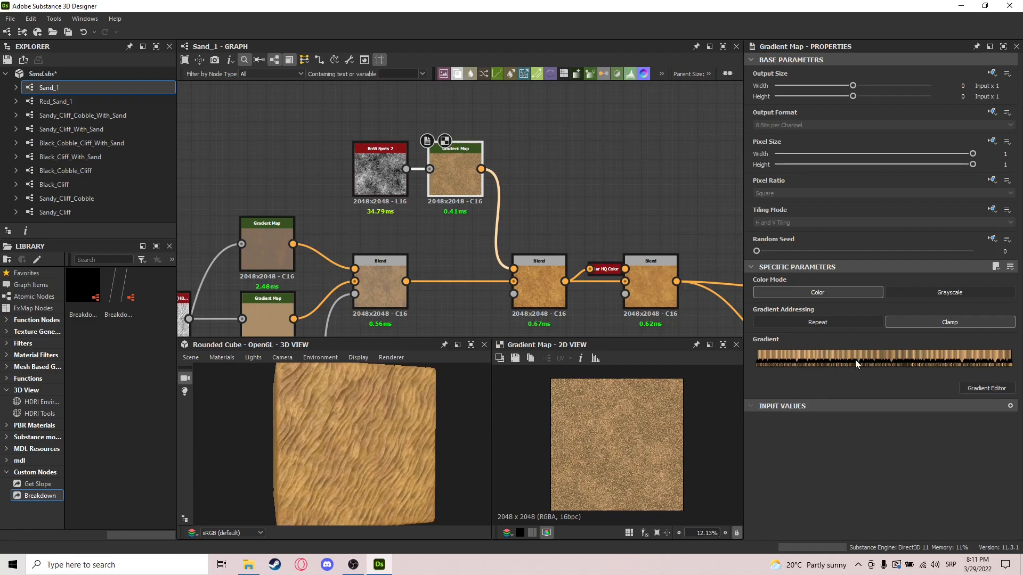
{"action": "scroll", "coordinate": [597, 400], "scroll_direction": "up", "scroll_amount": 15}
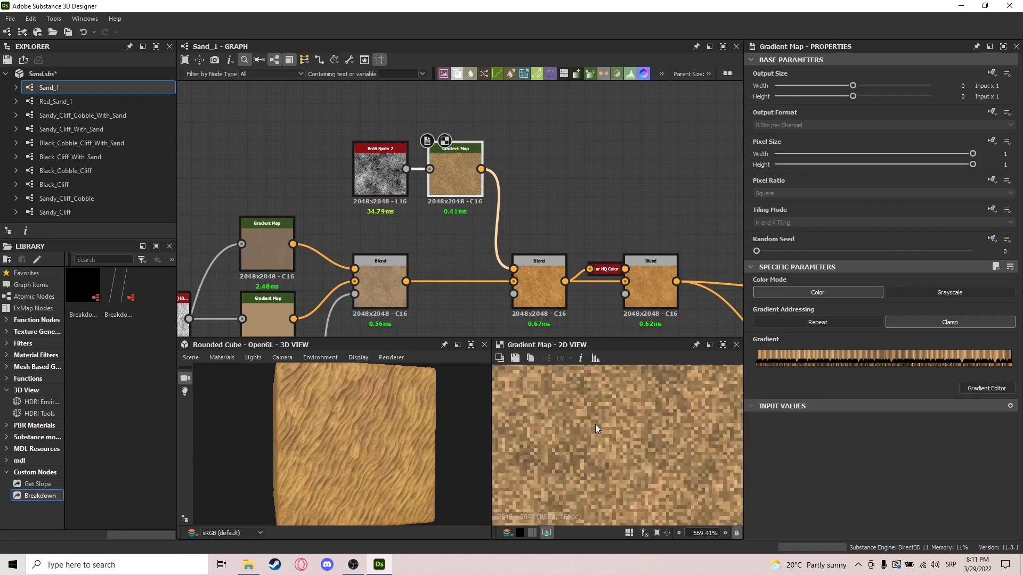
{"action": "scroll", "coordinate": [595, 424], "scroll_direction": "down", "scroll_amount": 10}
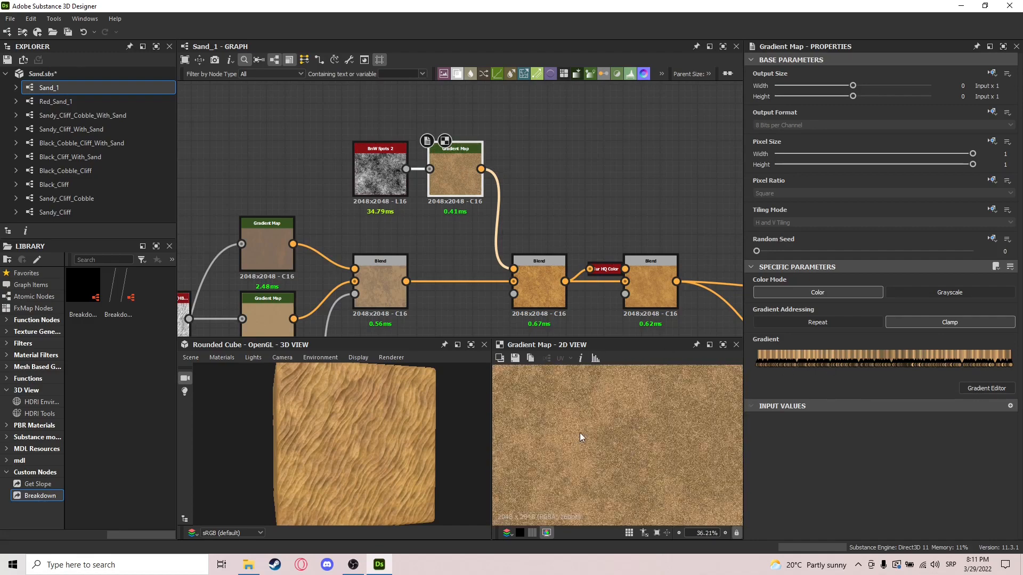
{"action": "scroll", "coordinate": [611, 419], "scroll_direction": "down", "scroll_amount": 4}
{"action": "scroll", "coordinate": [629, 426], "scroll_direction": "down", "scroll_amount": 2}
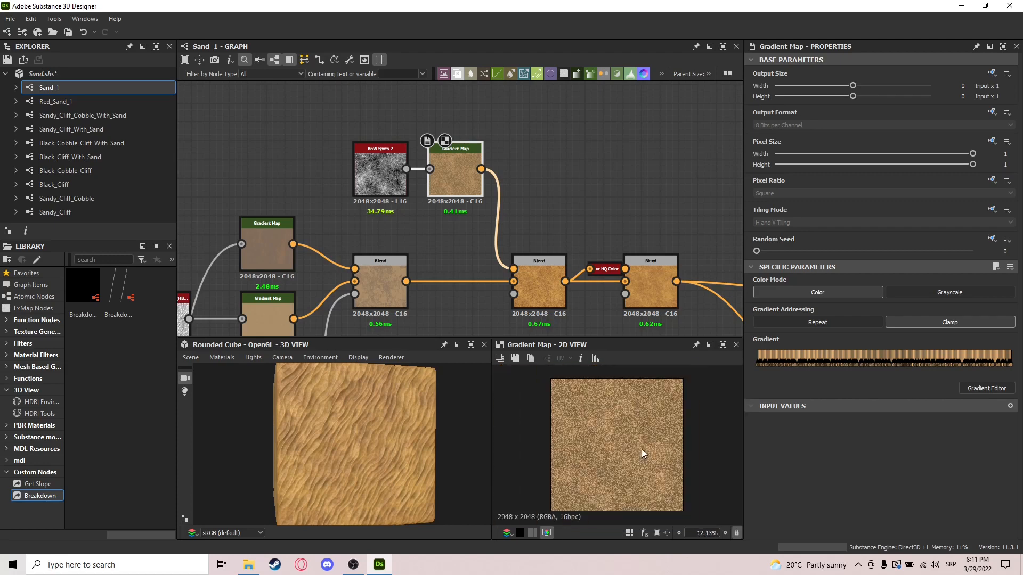
Step: Preview the Blend that adds the spotted Gradient Map and examine its Overlay settings and the 3D sand surface
{"action": "double_click", "coordinate": [543, 298]}
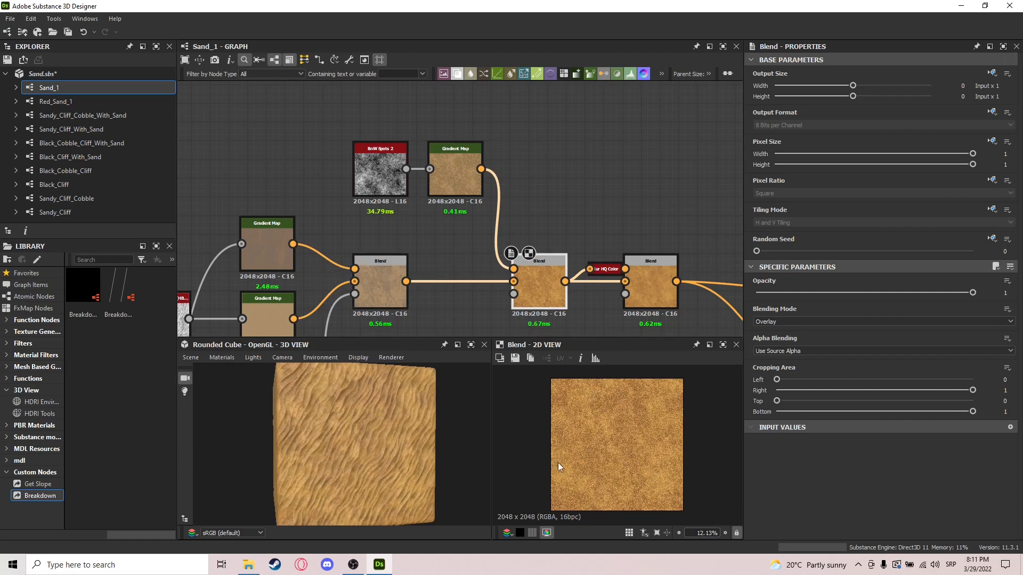
{"action": "left_click_drag", "start_coordinate": [413, 457], "coordinate": [491, 393]}
{"action": "middle_click_drag", "start_coordinate": [571, 321], "coordinate": [477, 292]}
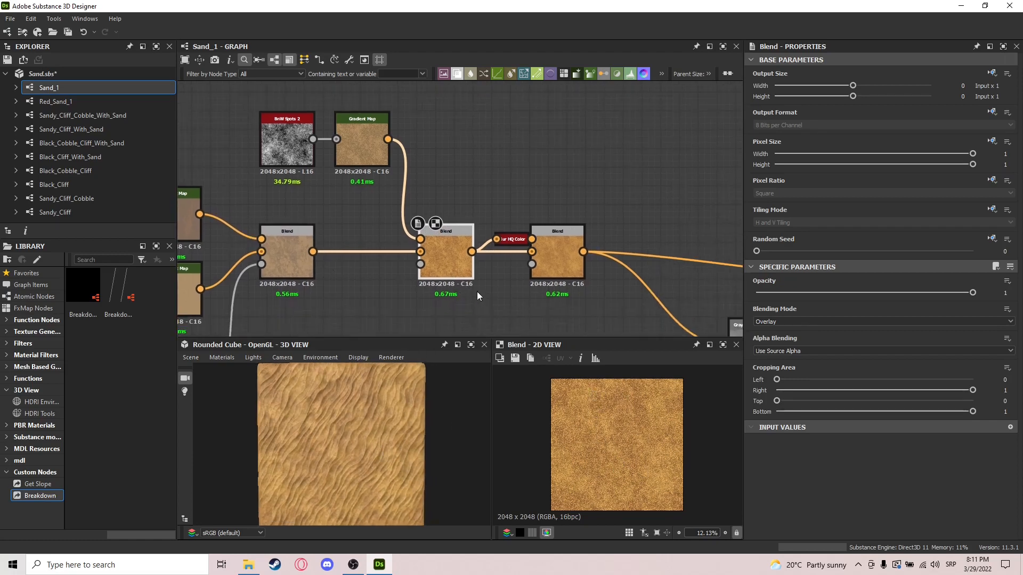
Step: Preview the last color Blend and its grain up close, and move it slightly farther from the preceding Overlay Blend
{"action": "left_click", "coordinate": [559, 267]}
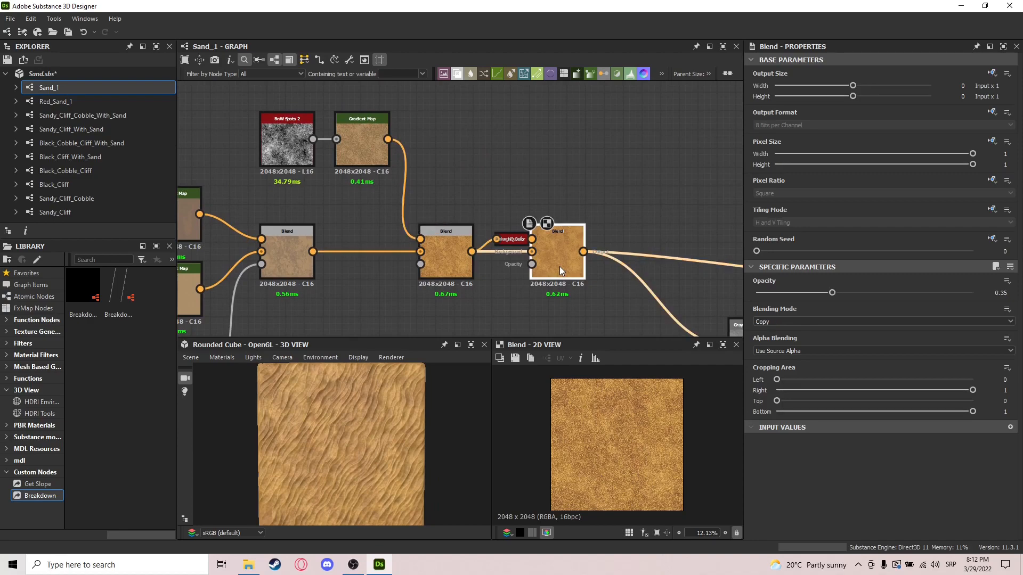
{"action": "scroll", "coordinate": [621, 443], "scroll_direction": "up", "scroll_amount": 5}
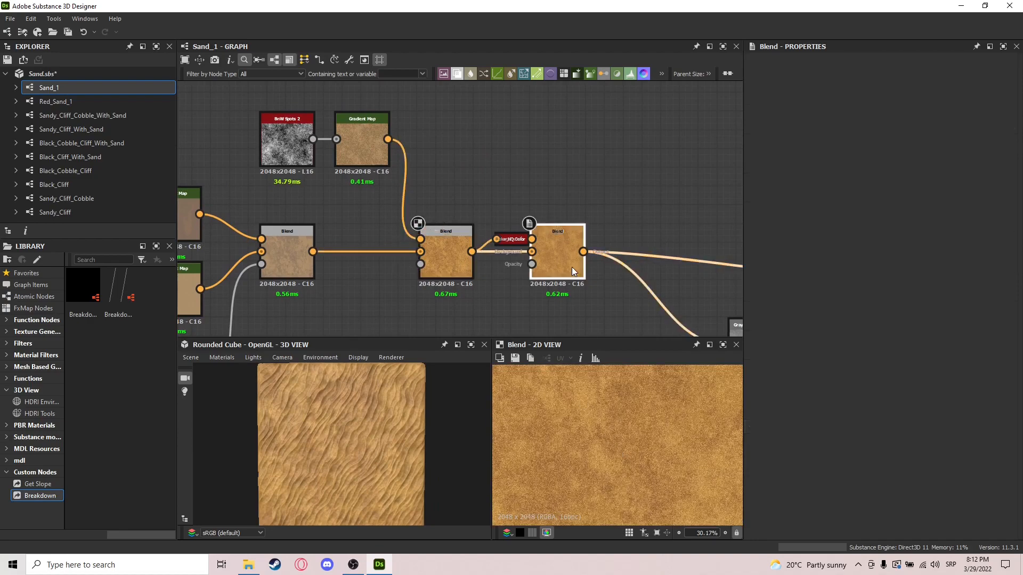
{"action": "scroll", "coordinate": [639, 450], "scroll_direction": "up", "scroll_amount": 10}
{"action": "scroll", "coordinate": [639, 450], "scroll_direction": "up", "scroll_amount": 2}
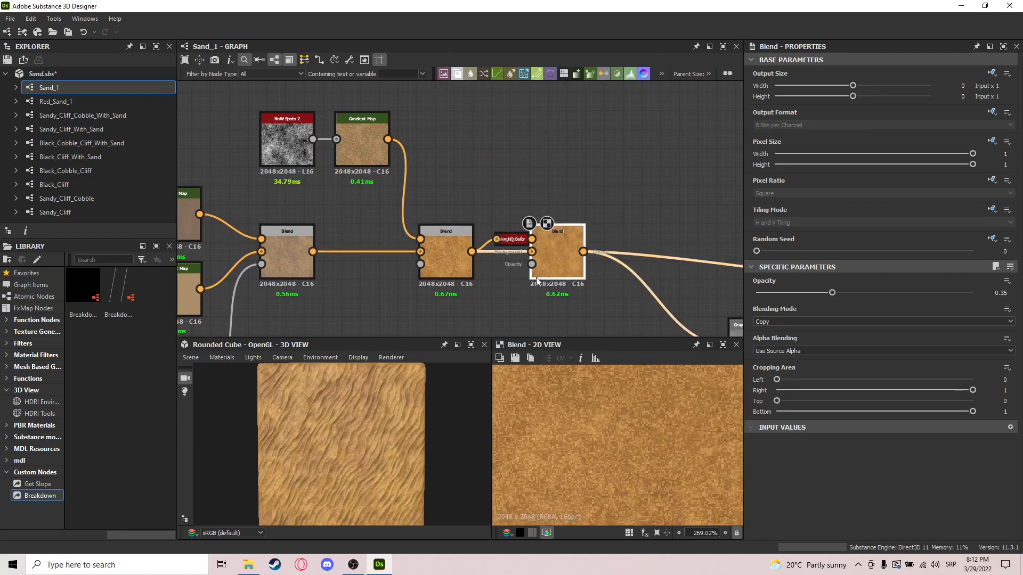
{"action": "left_click_drag", "start_coordinate": [558, 256], "coordinate": [576, 255]}
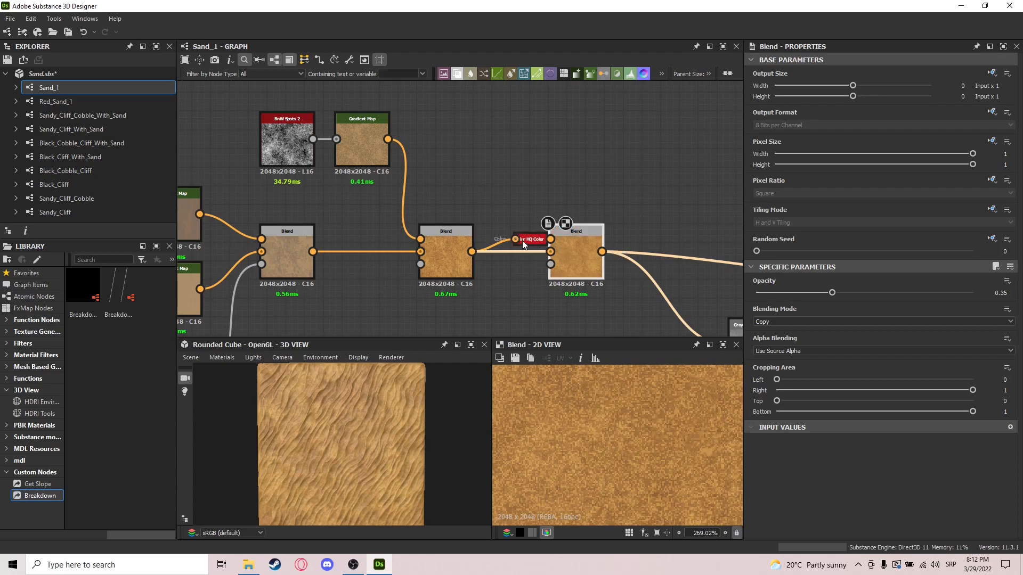
{"action": "middle_click_drag", "start_coordinate": [644, 236], "coordinate": [613, 210]}
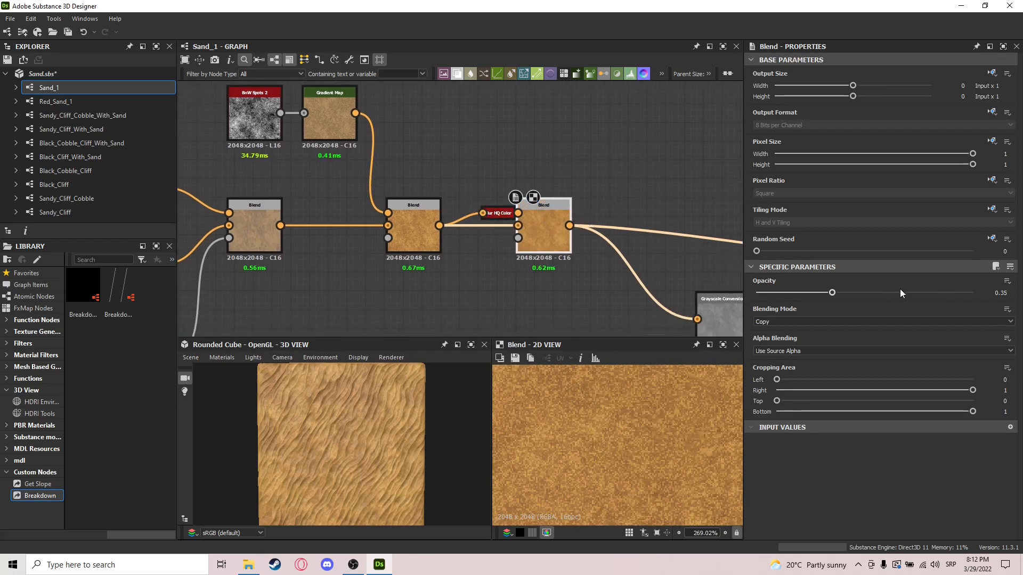
Step: Test the last color Blend at 0.85 opacity, check the softened grain, and restore the opacity to 0.35
{"action": "left_click_drag", "start_coordinate": [899, 289], "coordinate": [940, 296]}
{"action": "scroll", "coordinate": [647, 461], "scroll_direction": "down", "scroll_amount": 10}
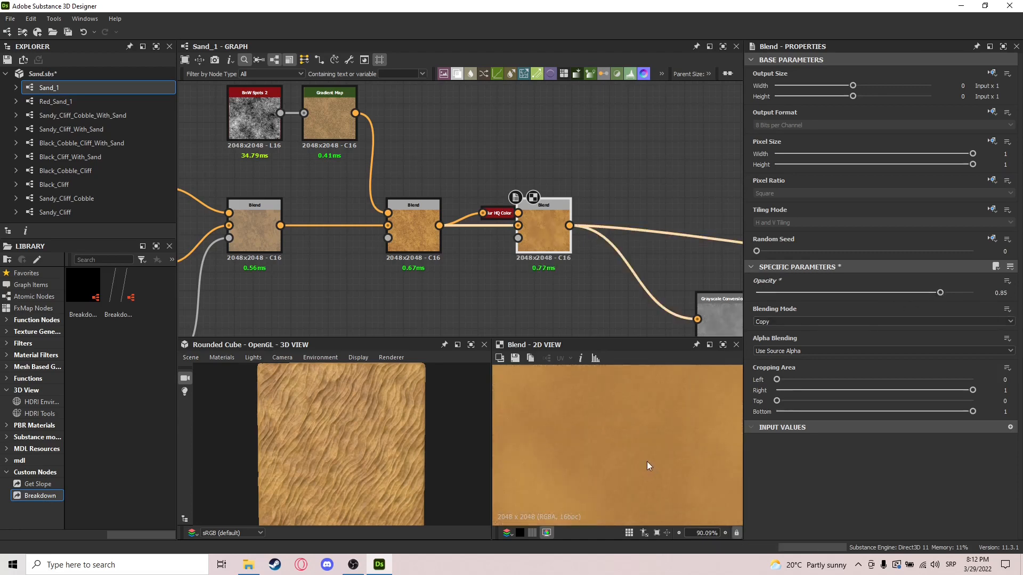
{"action": "double_click", "coordinate": [1001, 293]}
{"action": "type", "text": "0.35"}
{"action": "key", "text": "Return"}
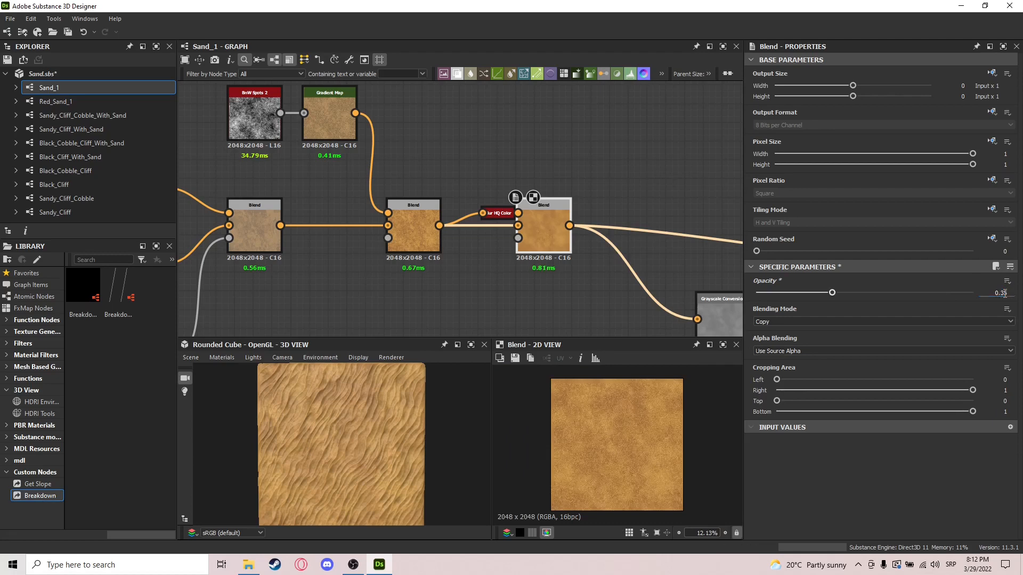
Step: Preview the Grayscale Conversion branching off the last color Blend, and the Levels node that follows it
{"action": "scroll", "coordinate": [679, 208], "scroll_direction": "down", "scroll_amount": 2}
{"action": "middle_click_drag", "start_coordinate": [667, 217], "coordinate": [542, 180]}
{"action": "middle_click_drag", "start_coordinate": [630, 180], "coordinate": [451, 169]}
{"action": "scroll", "coordinate": [451, 169], "scroll_direction": "down", "scroll_amount": 2}
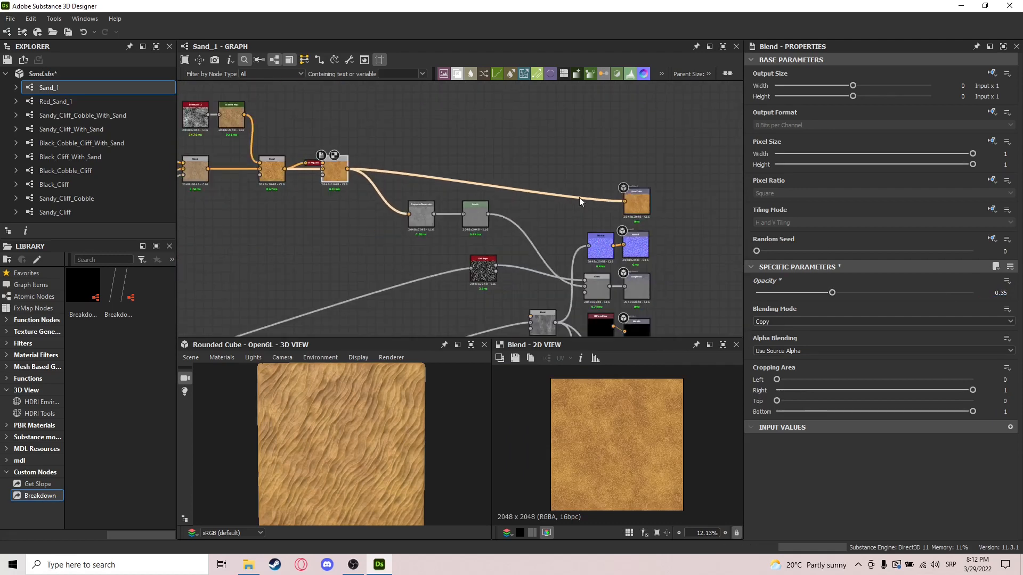
{"action": "scroll", "coordinate": [414, 197], "scroll_direction": "up", "scroll_amount": 3}
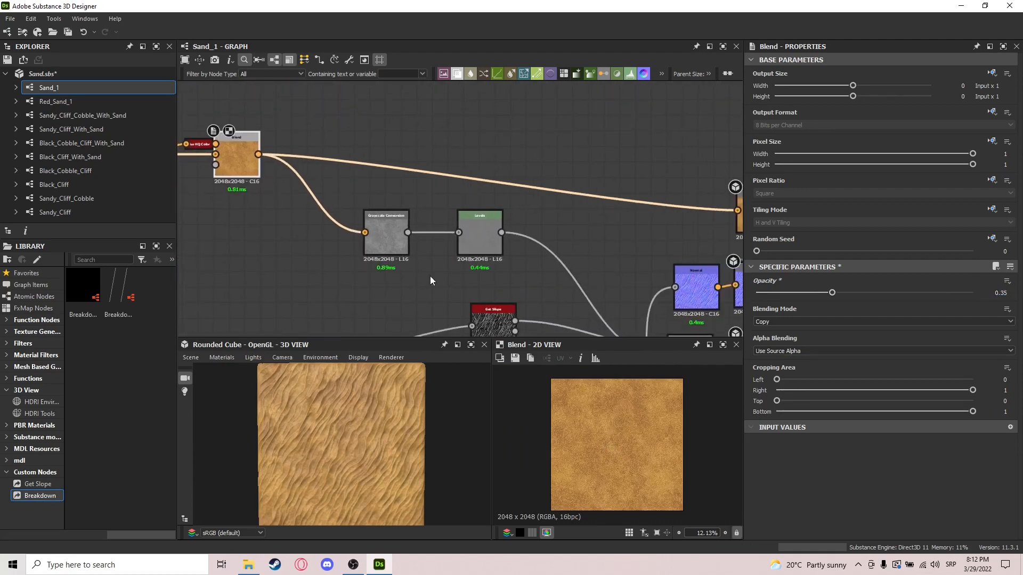
{"action": "scroll", "coordinate": [391, 226], "scroll_direction": "up", "scroll_amount": 3}
{"action": "double_click", "coordinate": [374, 229]}
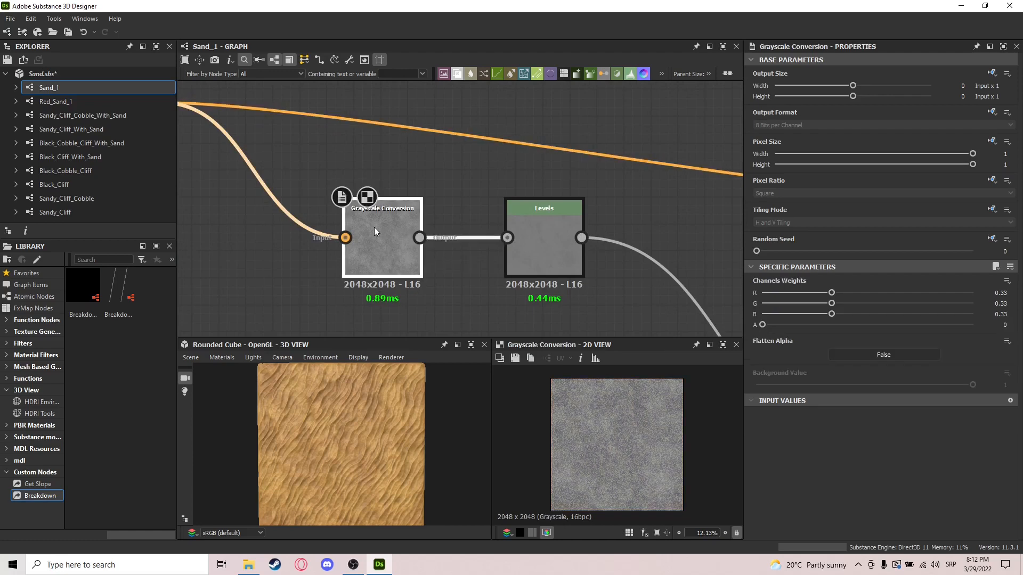
{"action": "double_click", "coordinate": [550, 268]}
Step: Trace the Levels output to the Blend feeding the Roughness output and examine the Get Slope connection into it
{"action": "middle_click_drag", "start_coordinate": [662, 297], "coordinate": [522, 191]}
{"action": "scroll", "coordinate": [596, 266], "scroll_direction": "down", "scroll_amount": 2}
{"action": "middle_click_drag", "start_coordinate": [627, 258], "coordinate": [562, 226]}
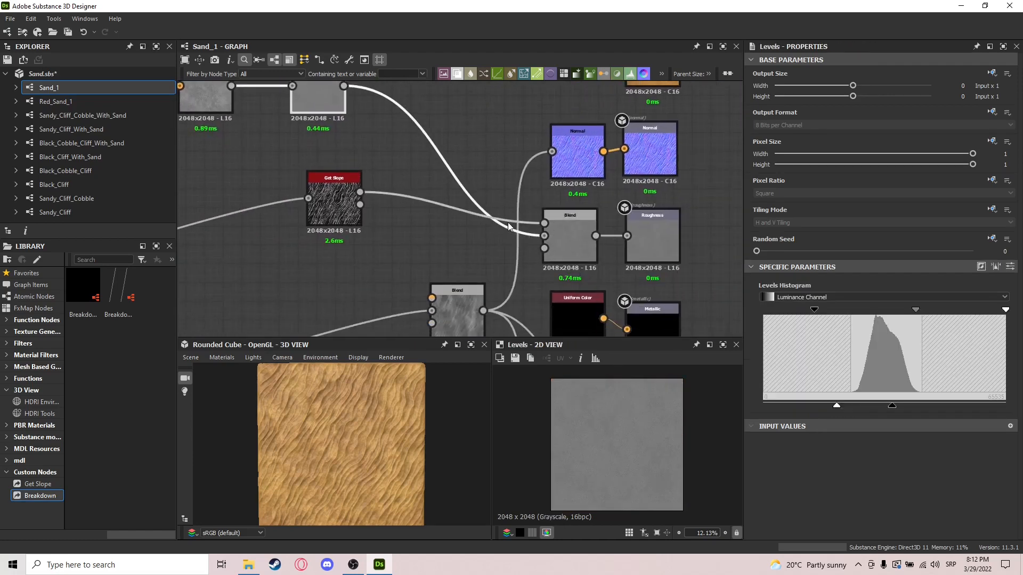
{"action": "middle_click_drag", "start_coordinate": [454, 178], "coordinate": [554, 249]}
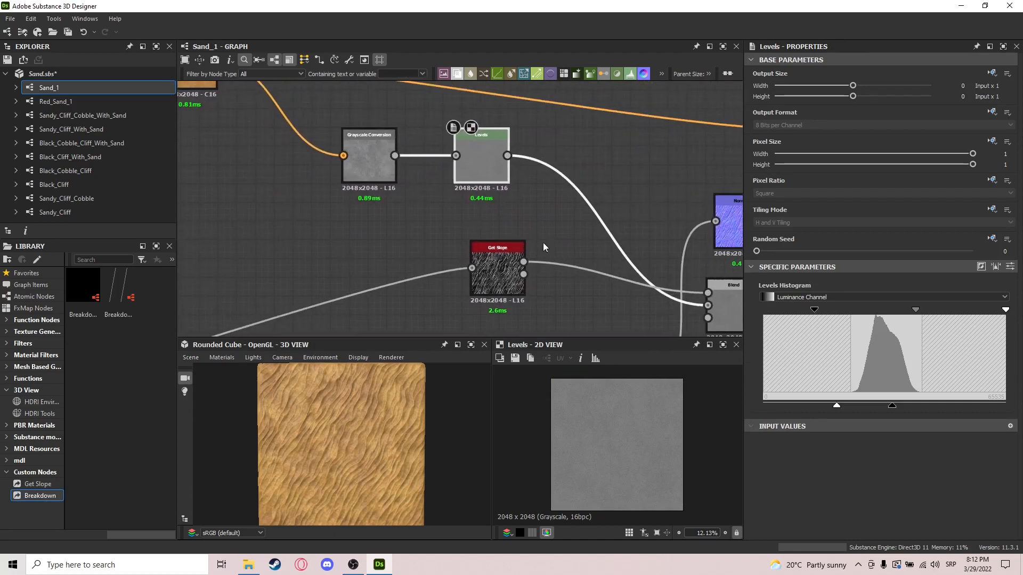
{"action": "middle_click_drag", "start_coordinate": [630, 242], "coordinate": [493, 210]}
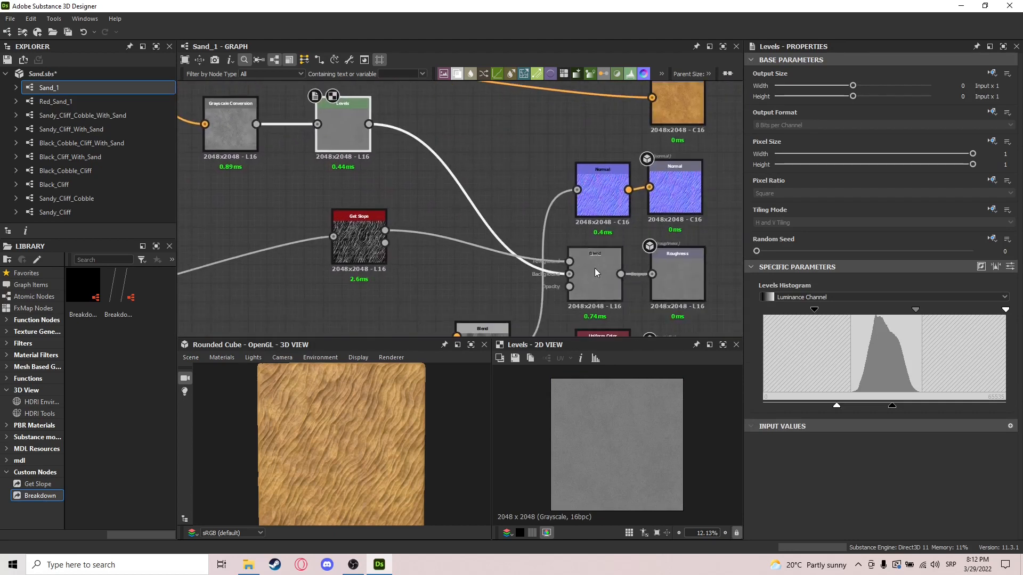
Step: Preview the Get Slope mask, examine its ripple detail up close and from afar, and move the node slightly lower in the graph
{"action": "double_click", "coordinate": [362, 243]}
{"action": "scroll", "coordinate": [631, 433], "scroll_direction": "up", "scroll_amount": 6}
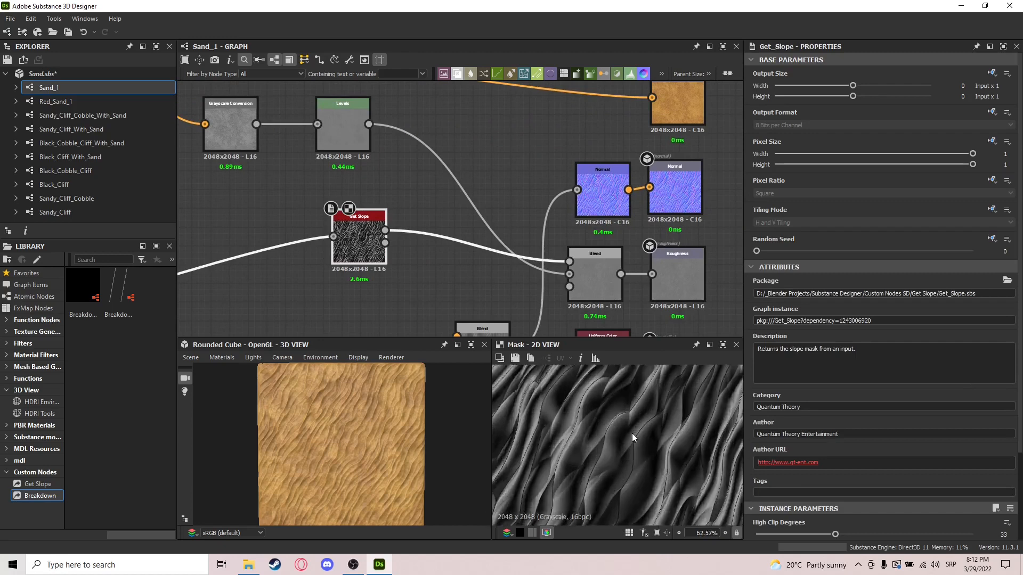
{"action": "scroll", "coordinate": [631, 433], "scroll_direction": "down", "scroll_amount": 4}
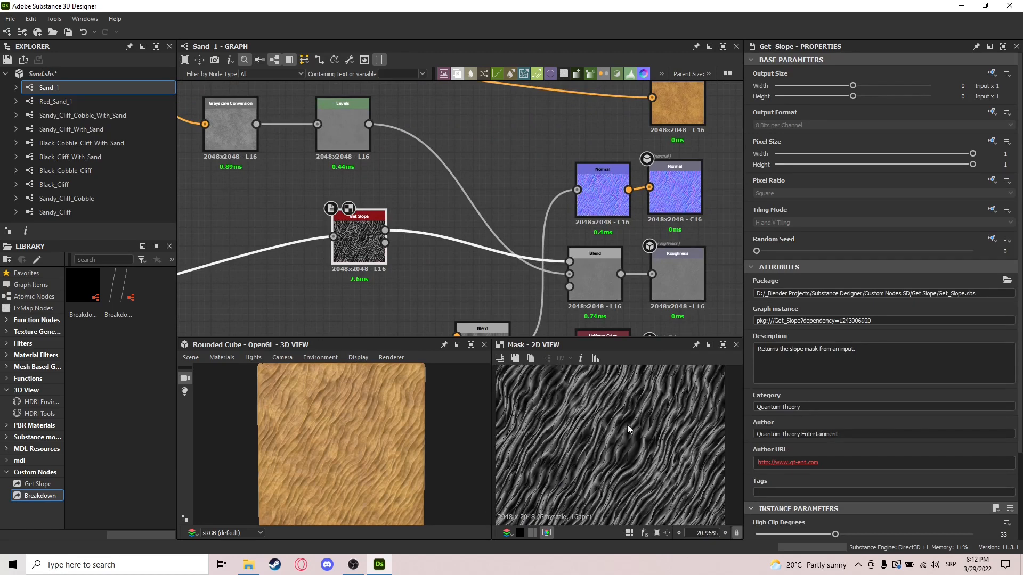
{"action": "scroll", "coordinate": [627, 425], "scroll_direction": "up", "scroll_amount": 5}
{"action": "left_click_drag", "start_coordinate": [366, 239], "coordinate": [378, 258]}
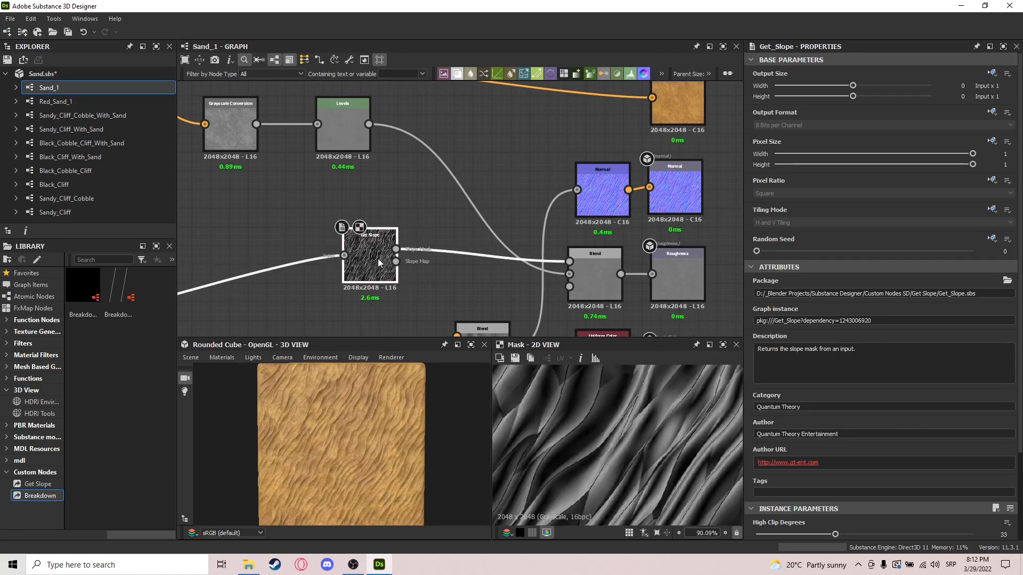
{"action": "middle_click_drag", "start_coordinate": [501, 297], "coordinate": [476, 289]}
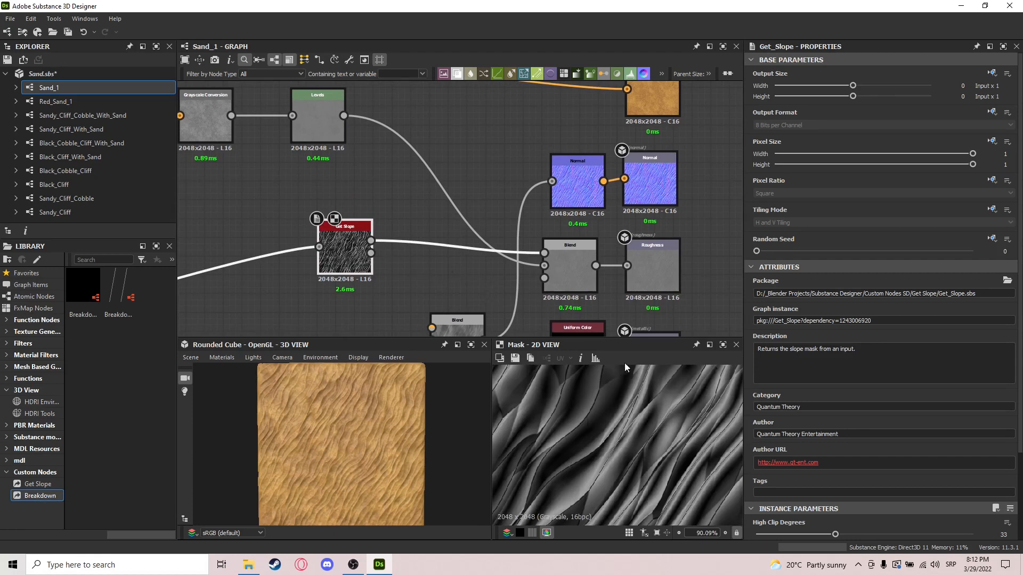
{"action": "scroll", "coordinate": [653, 465], "scroll_direction": "down", "scroll_amount": 3}
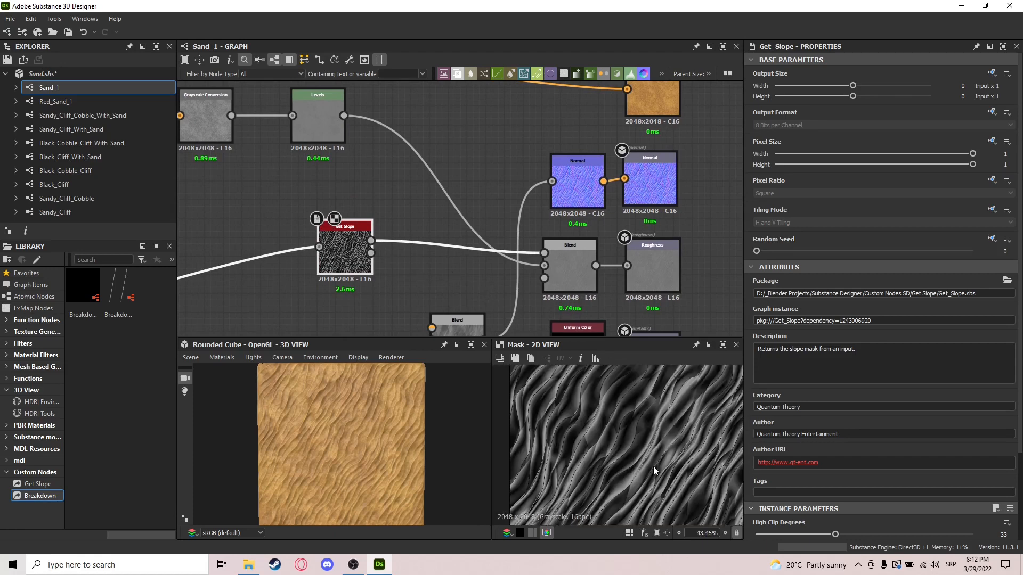
Step: Preview the Blend feeding Roughness, compare it with the Levels result up close, and examine the cube's sand surface from an angle
{"action": "left_click", "coordinate": [572, 285]}
{"action": "scroll", "coordinate": [578, 449], "scroll_direction": "down", "scroll_amount": 2}
{"action": "scroll", "coordinate": [575, 445], "scroll_direction": "down", "scroll_amount": 2}
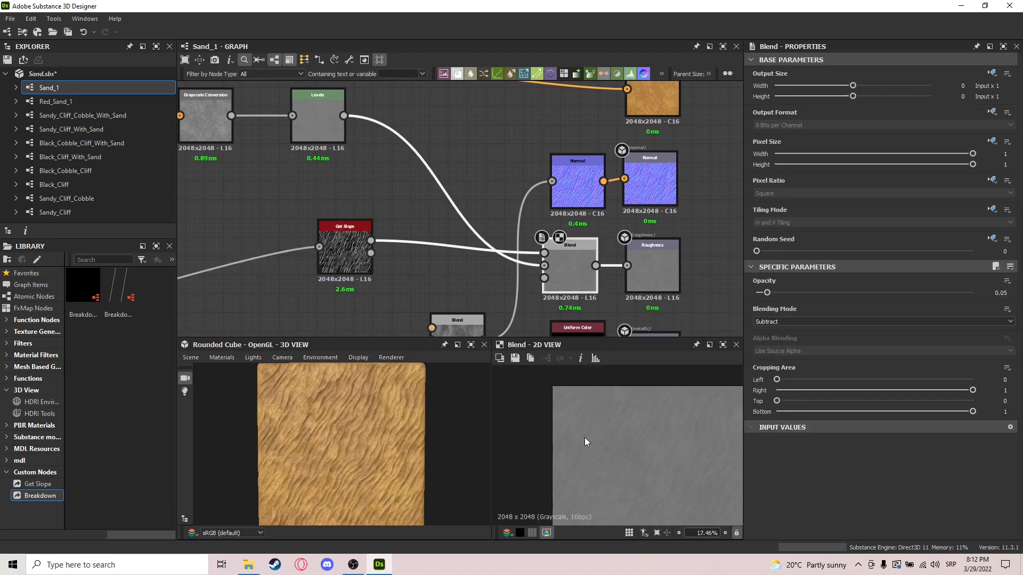
{"action": "middle_click_drag", "start_coordinate": [579, 308], "coordinate": [543, 295]}
{"action": "left_click", "coordinate": [286, 93]}
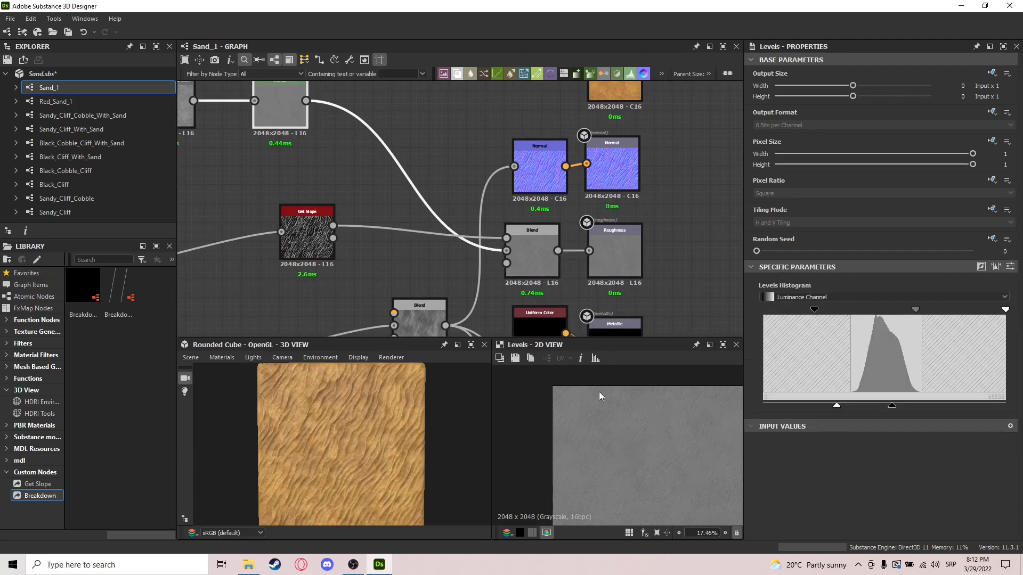
{"action": "scroll", "coordinate": [633, 458], "scroll_direction": "up", "scroll_amount": 4}
{"action": "left_click", "coordinate": [536, 269]}
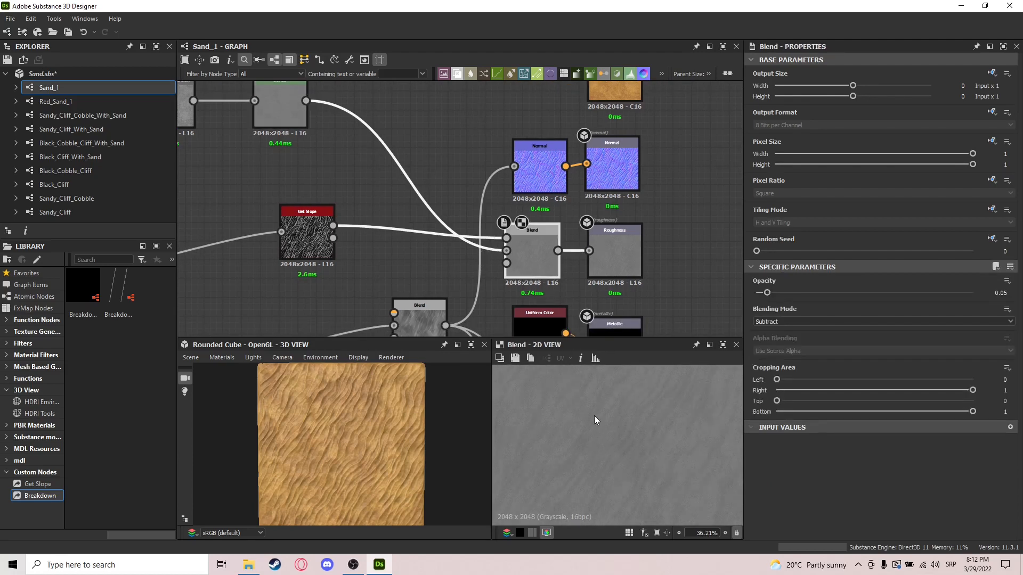
{"action": "scroll", "coordinate": [635, 458], "scroll_direction": "down", "scroll_amount": 3}
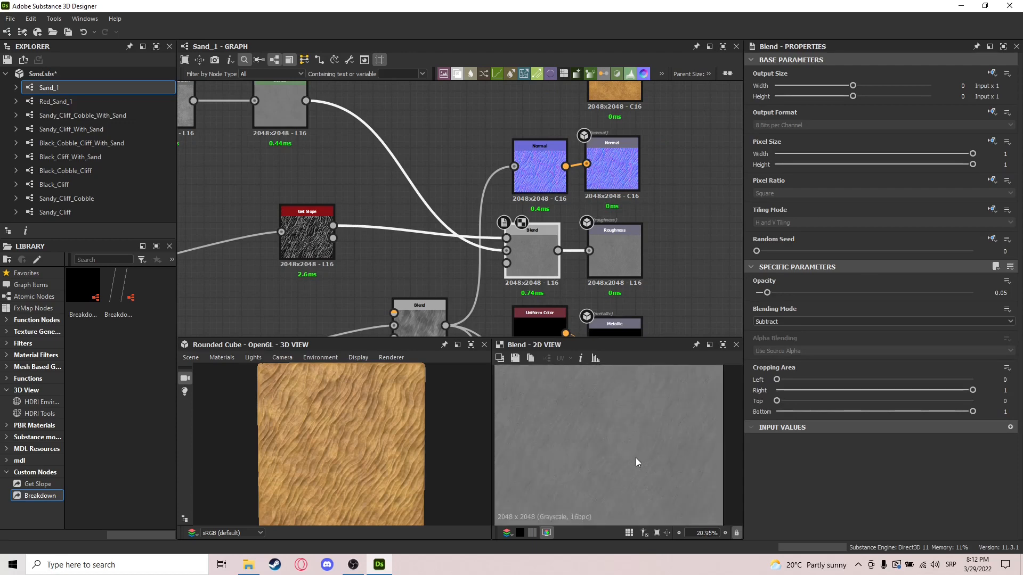
{"action": "left_click_drag", "start_coordinate": [320, 398], "coordinate": [336, 403]}
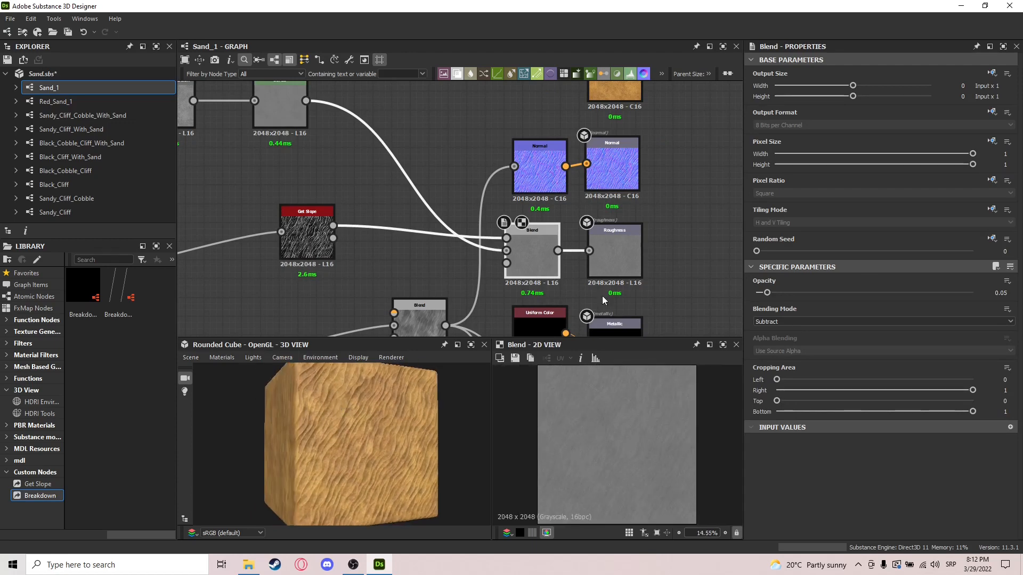
Step: Preview the Roughness output node and survey the whole Sand_1 graph from the height stages to the outputs
{"action": "left_click", "coordinate": [623, 268]}
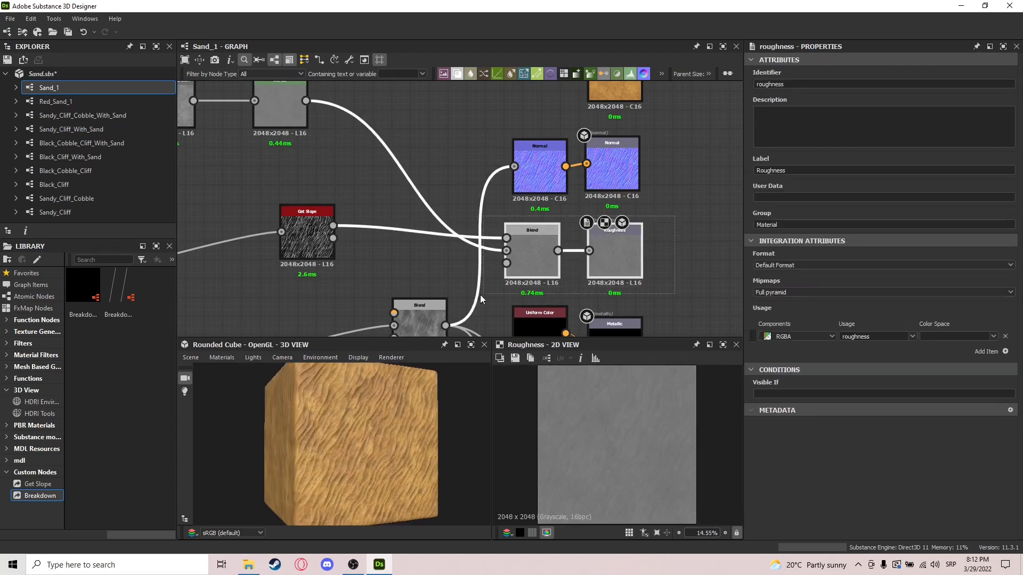
{"action": "scroll", "coordinate": [654, 211], "scroll_direction": "down", "scroll_amount": 5}
{"action": "scroll", "coordinate": [631, 238], "scroll_direction": "down", "scroll_amount": 1}
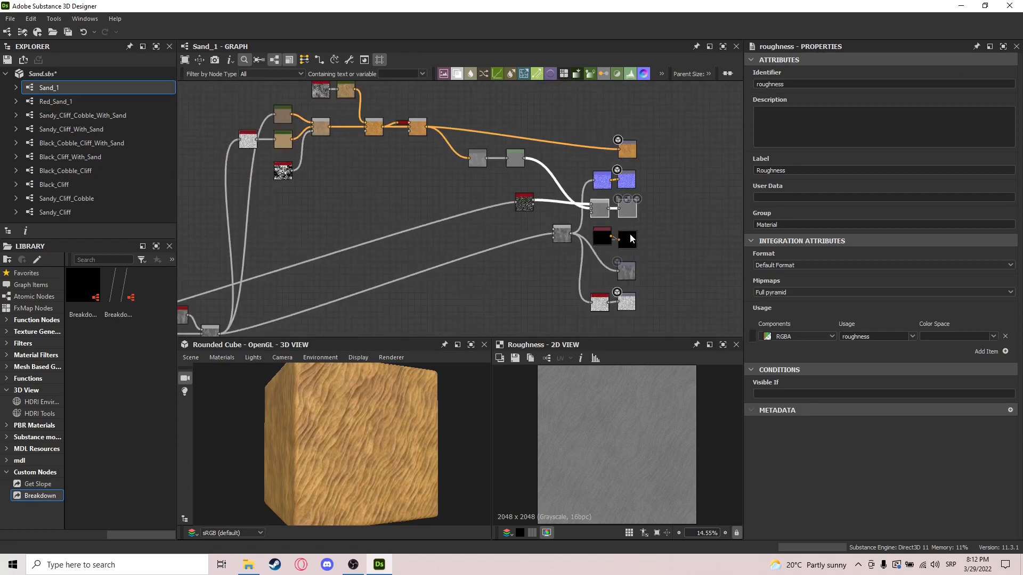
{"action": "scroll", "coordinate": [354, 226], "scroll_direction": "down", "scroll_amount": 3}
{"action": "middle_click_drag", "start_coordinate": [368, 227], "coordinate": [636, 228]}
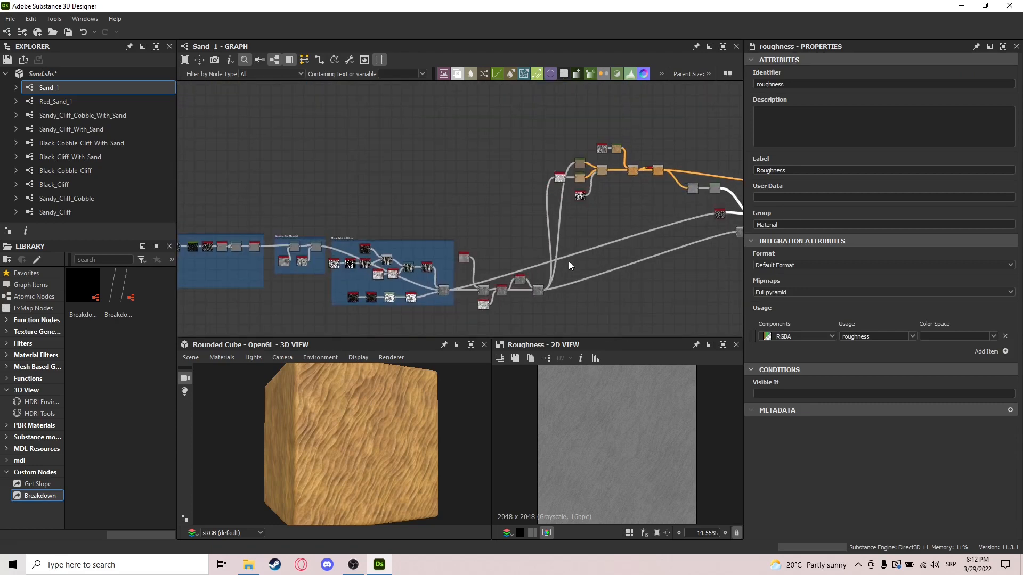
{"action": "scroll", "coordinate": [555, 271], "scroll_direction": "down", "scroll_amount": 3}
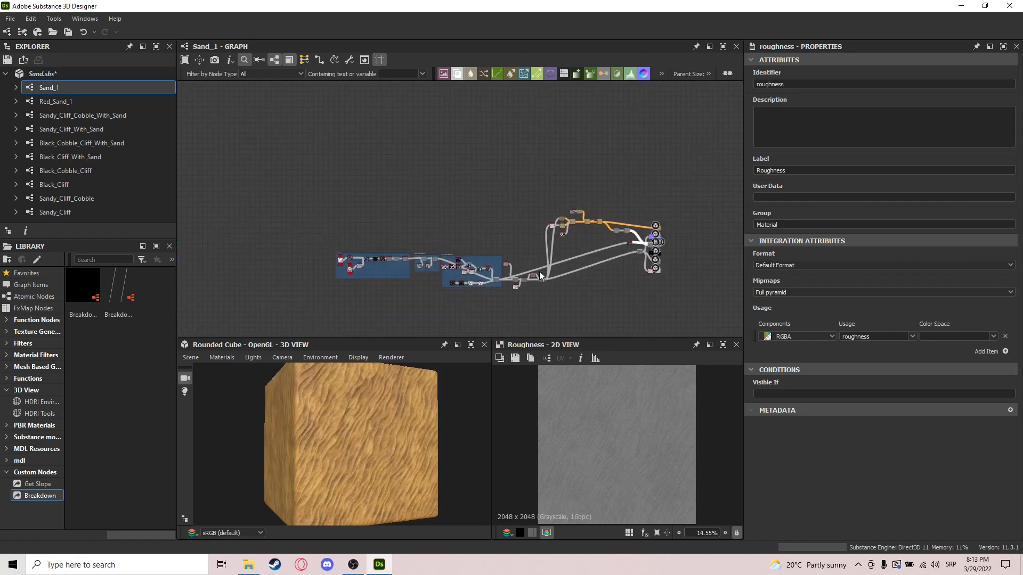